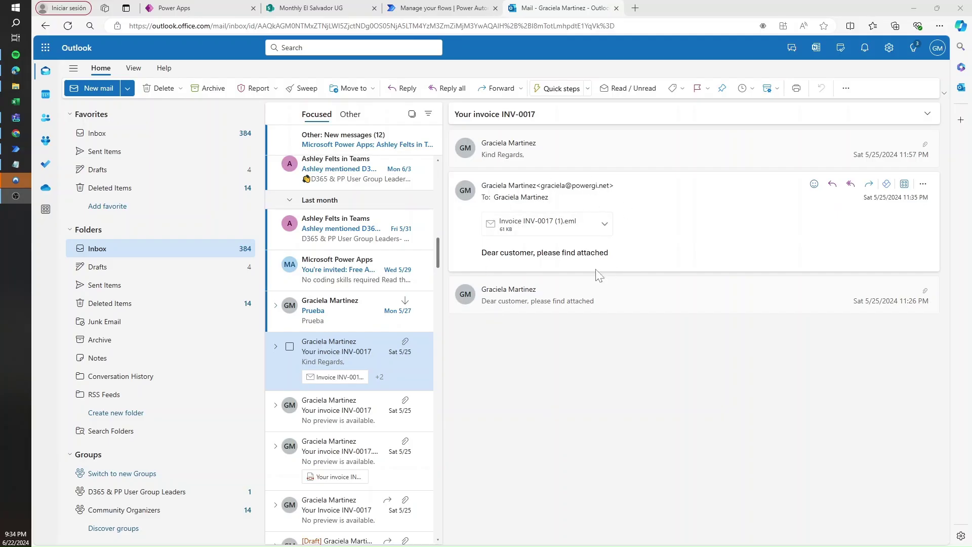
Preview the Invoice INV-0017 (1).eml attachment in the open email, and close the preview.
click(569, 238)
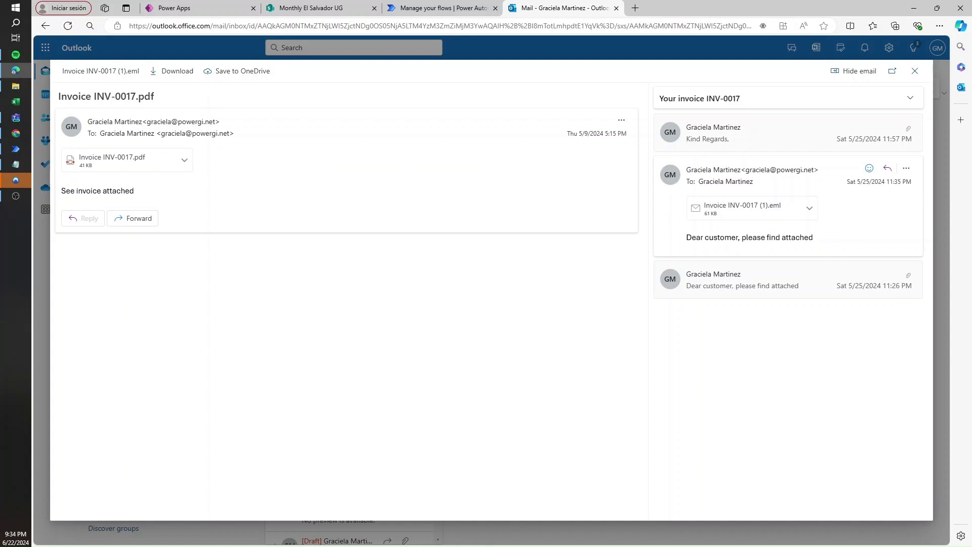
key(Escape)
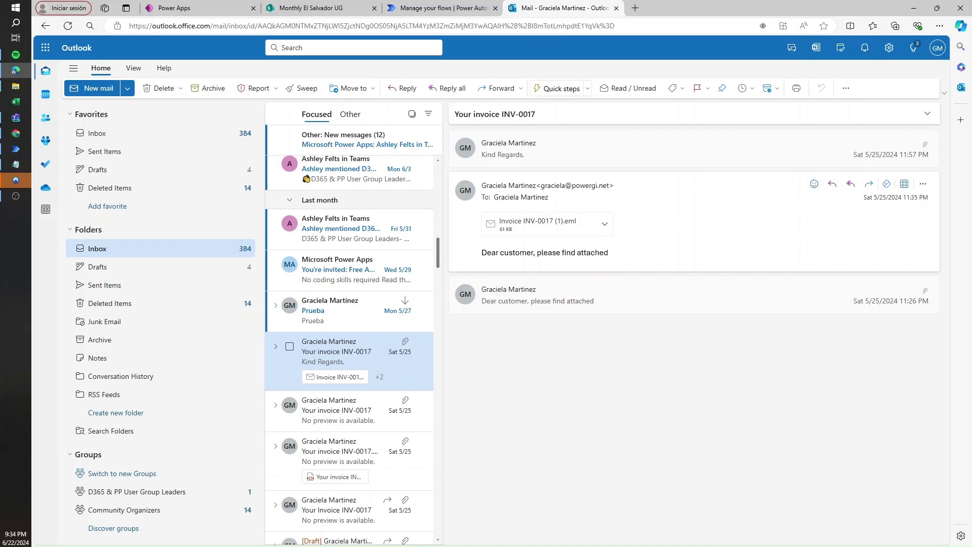
Switch to the Chrome window with the flow run's trigger outputs and examine the attachments array in the JSON.
key(alt+Tab)
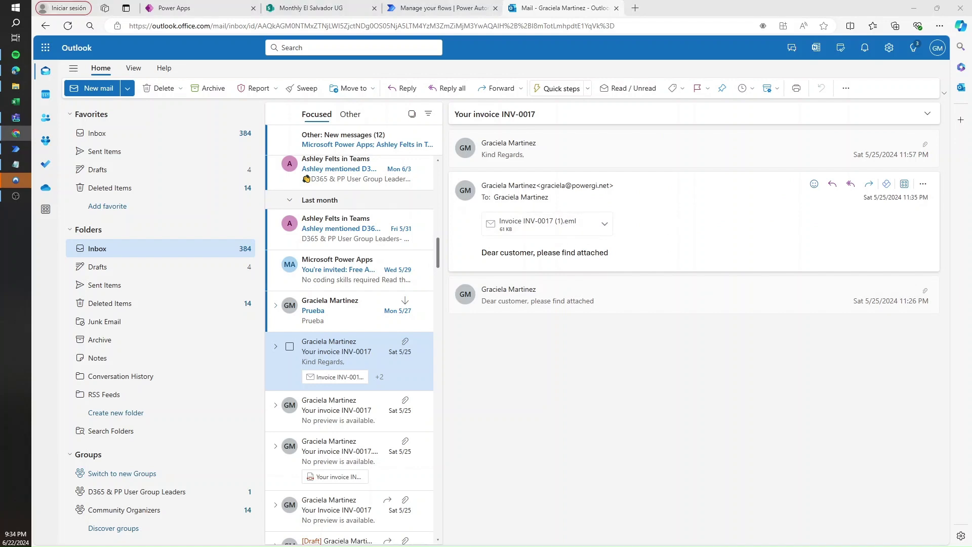
drag(971, 167, 438, 129)
double_click(534, 120)
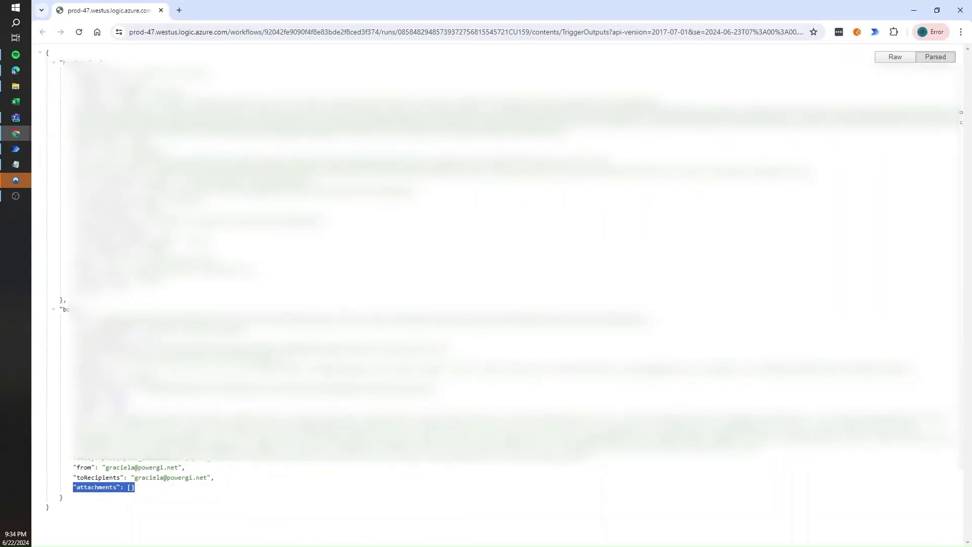
click(136, 501)
mouse_move(135, 487)
mouse_down()
mouse_move(74, 489)
mouse_move(131, 487)
mouse_up()
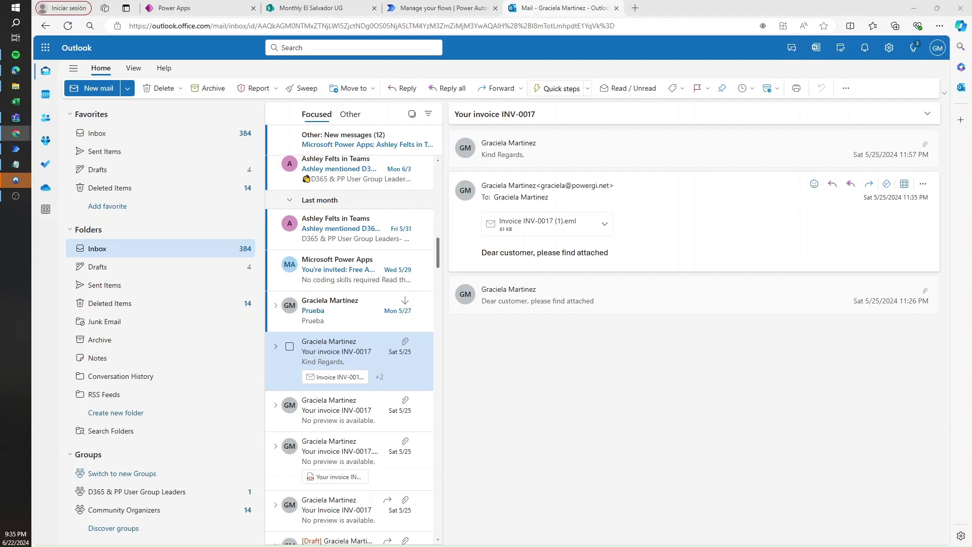
mouse_move(16, 133)
click(76, 167)
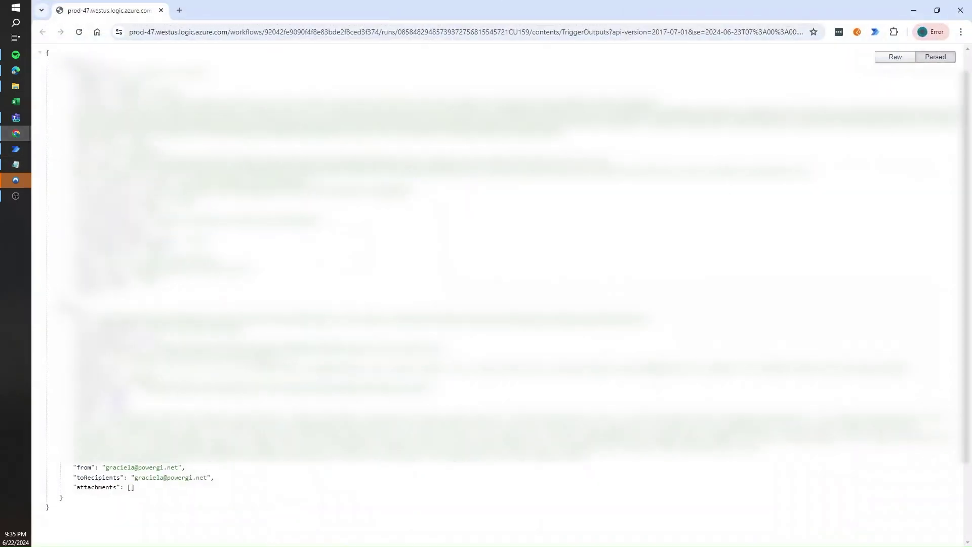
mouse_move(134, 487)
mouse_down()
mouse_move(73, 487)
mouse_move(138, 490)
mouse_up()
click(133, 487)
click(913, 9)
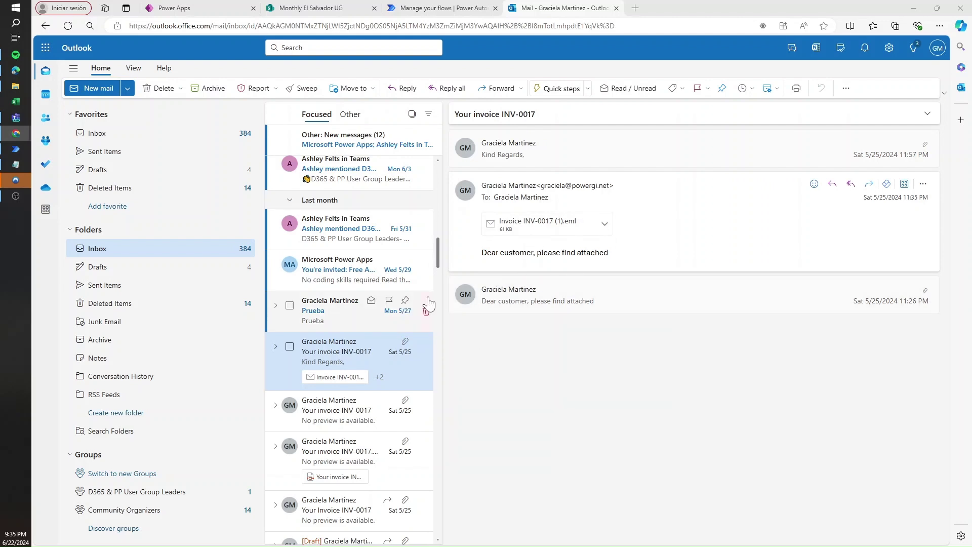
Open the Payment Advice Note email at the start of the Outlook inbox.
scroll(385, 225, up, 10)
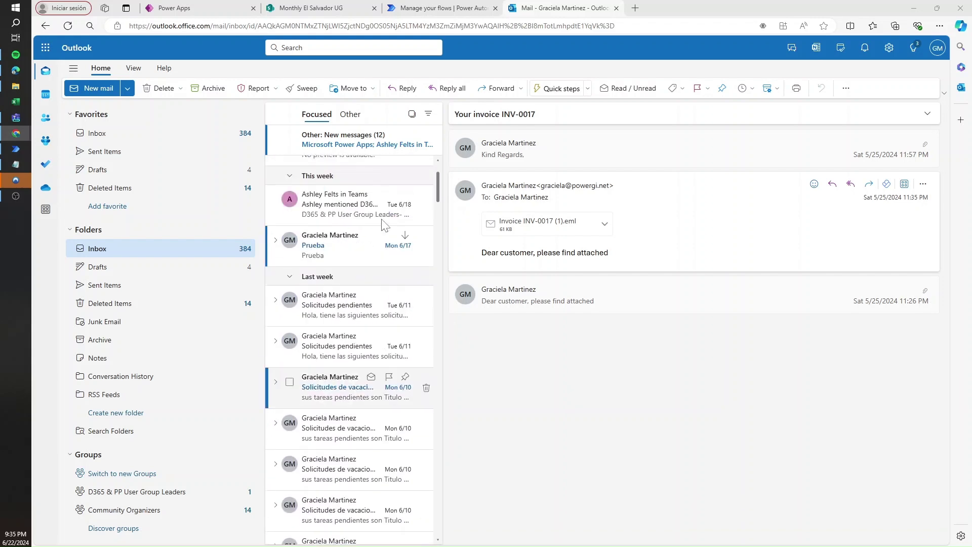
scroll(385, 225, up, 2)
click(351, 180)
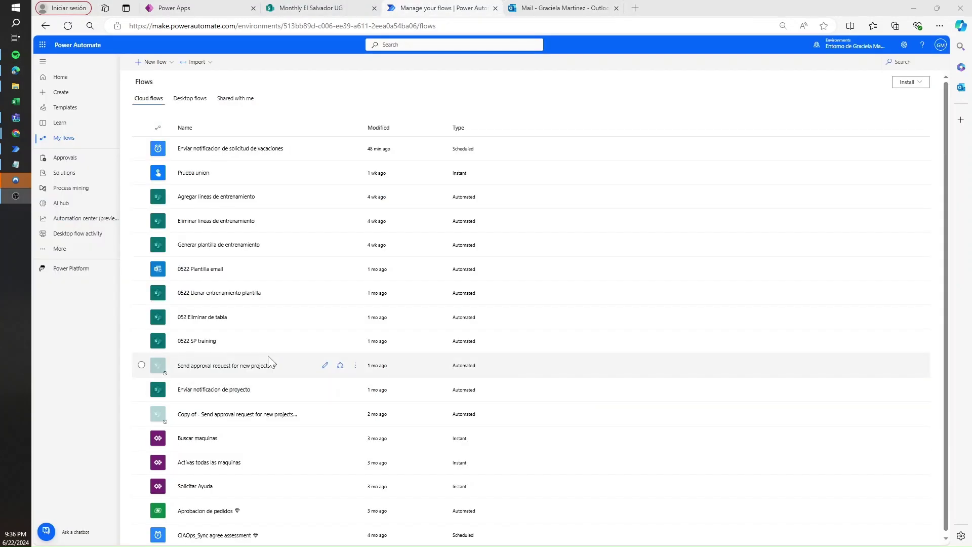
In Power Automate, create an automated cloud flow called "Read .eml content" with the Office 365 Outlook trigger "When a new email arrives (V3)".
click(158, 62)
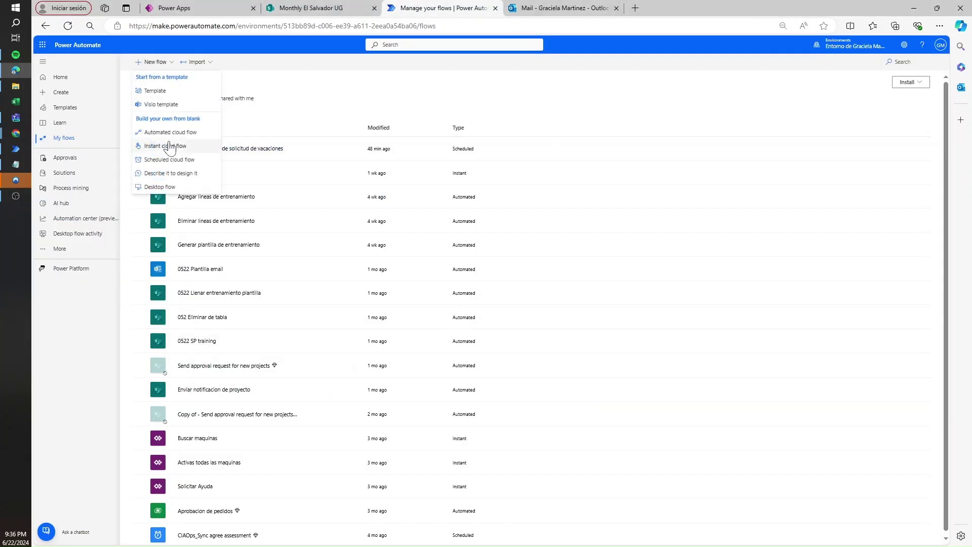
click(167, 147)
click(555, 263)
text(email)
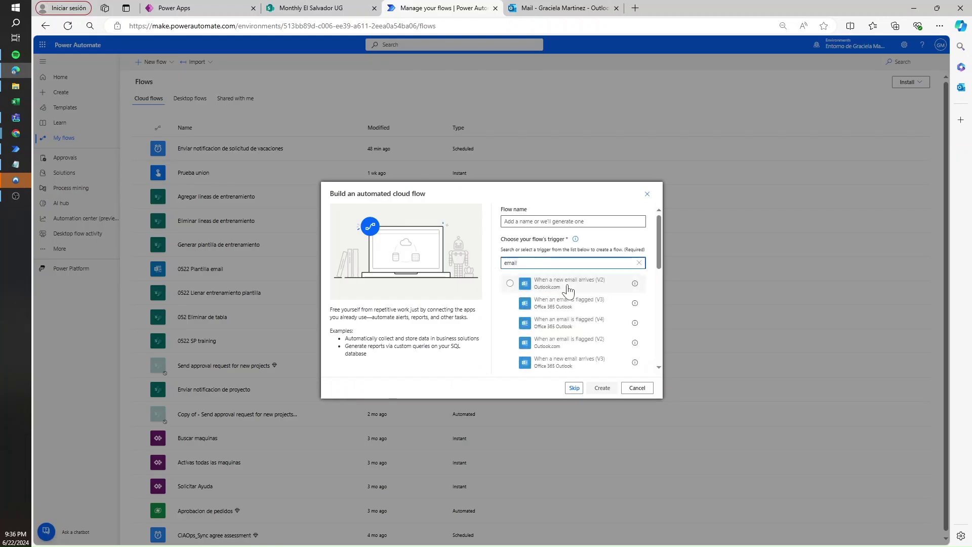
click(567, 362)
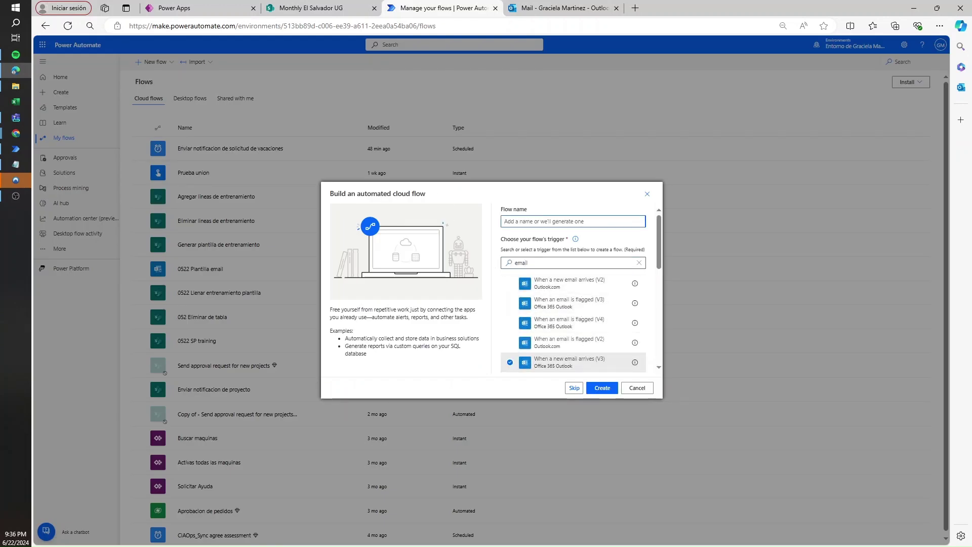
text(Read )
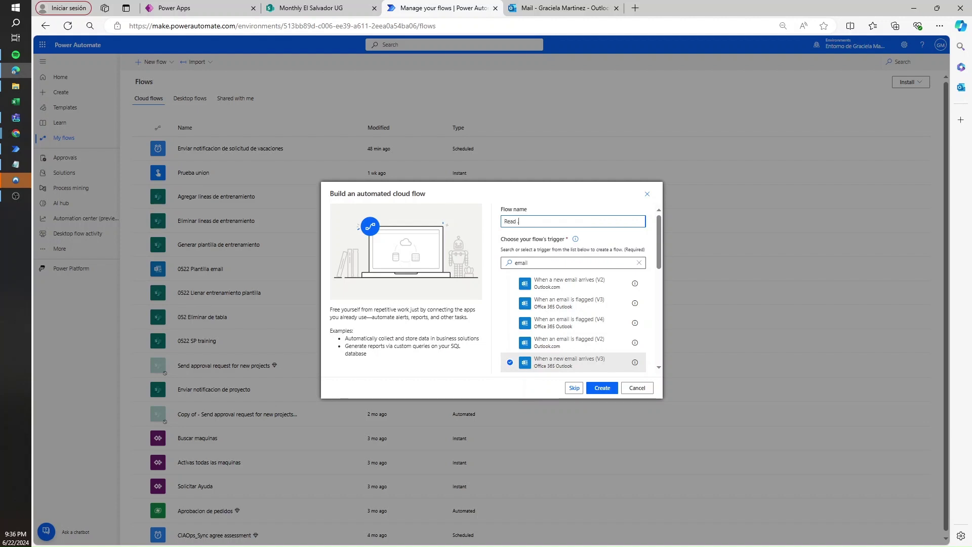
text(.eml content)
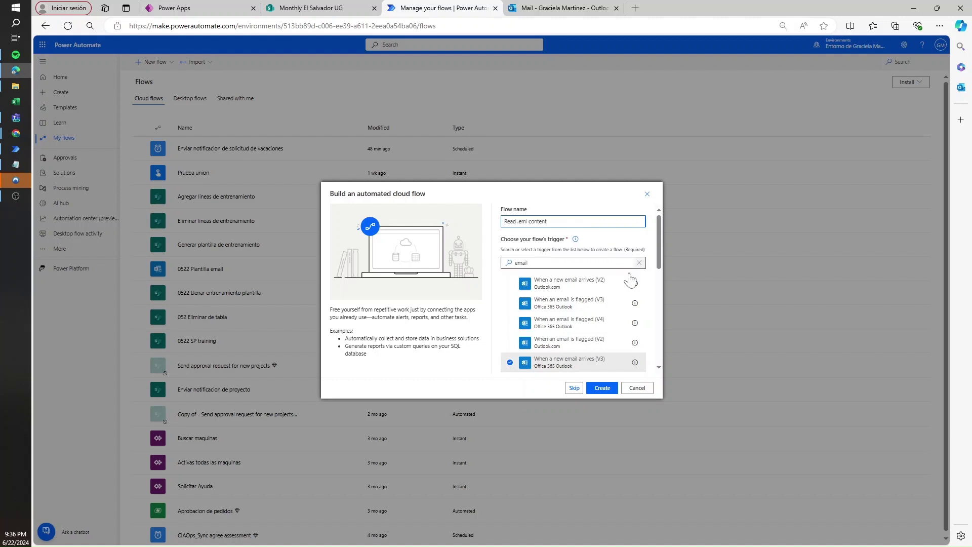
click(601, 390)
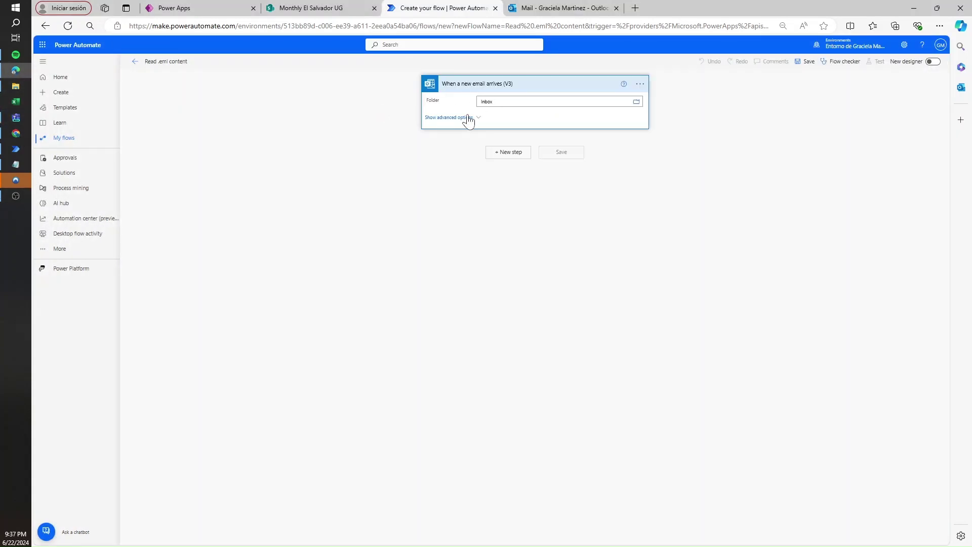
Set the trigger's Subject Filter to "Payment Advice Note from", copied from the subject of the open Outlook email.
click(465, 118)
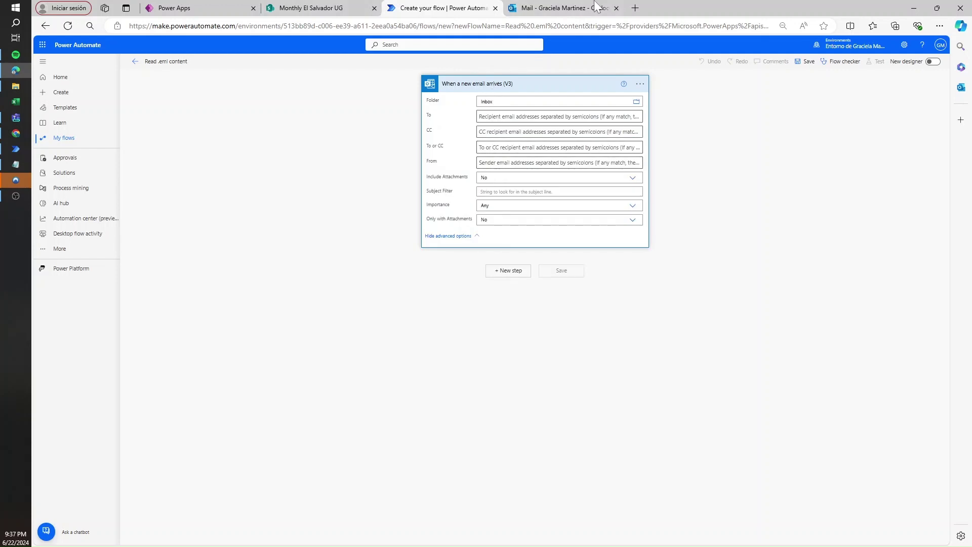
click(595, 8)
drag(555, 114, 445, 115)
key(ctrl+c)
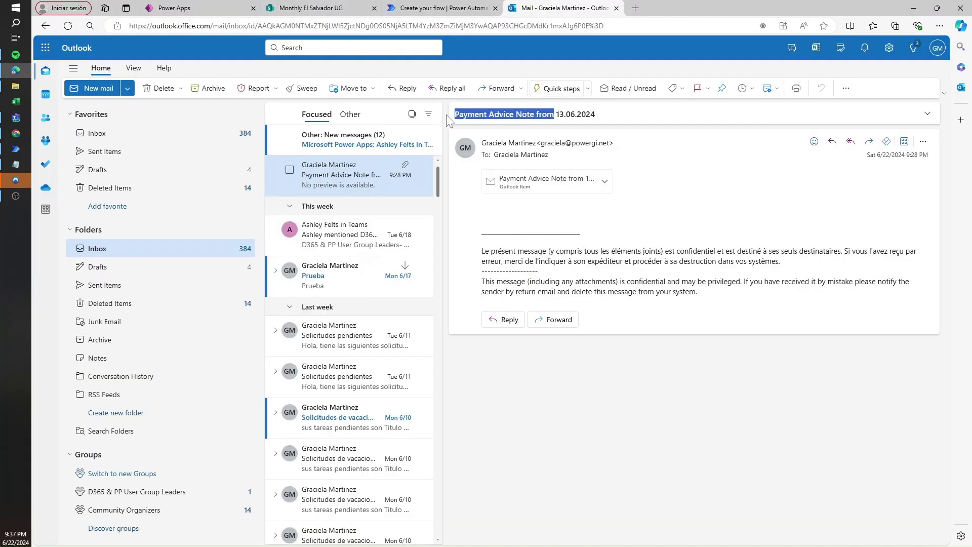
click(441, 8)
key(ctrl+v)
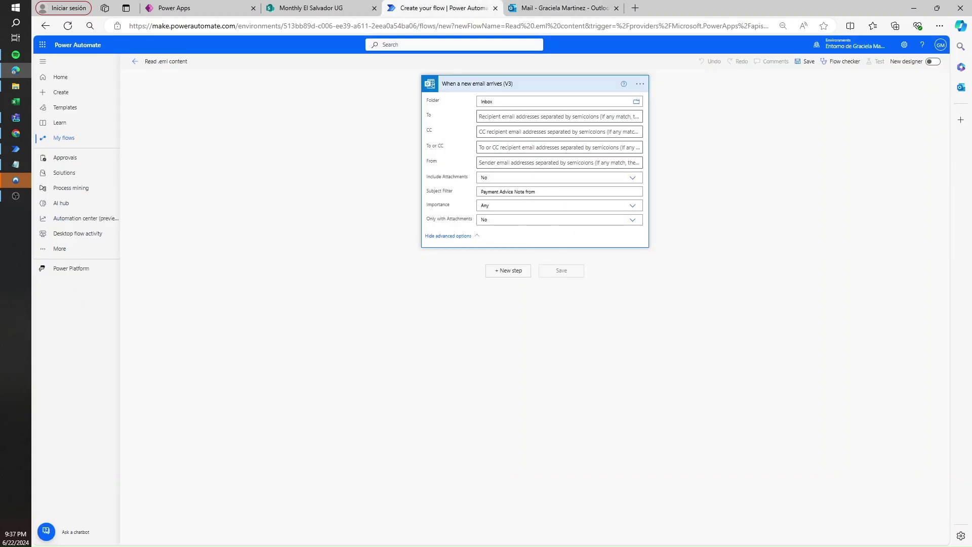
Add the Office 365 Outlook action "Send an HTTP request" after the trigger.
click(513, 273)
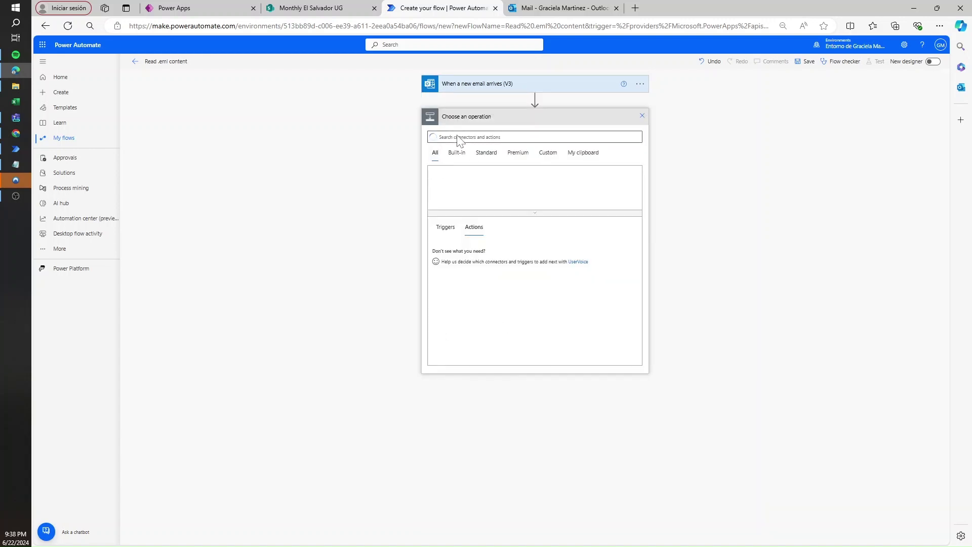
text(http)
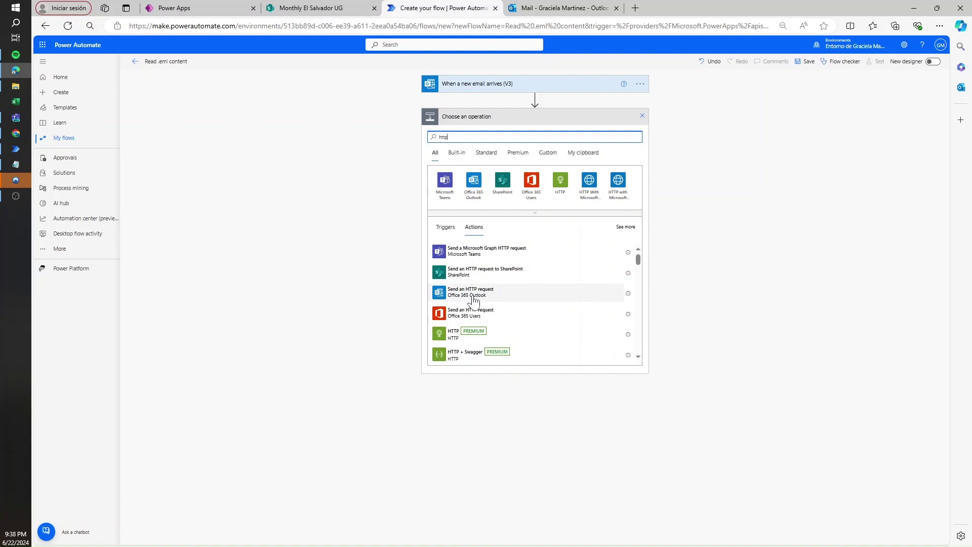
click(488, 299)
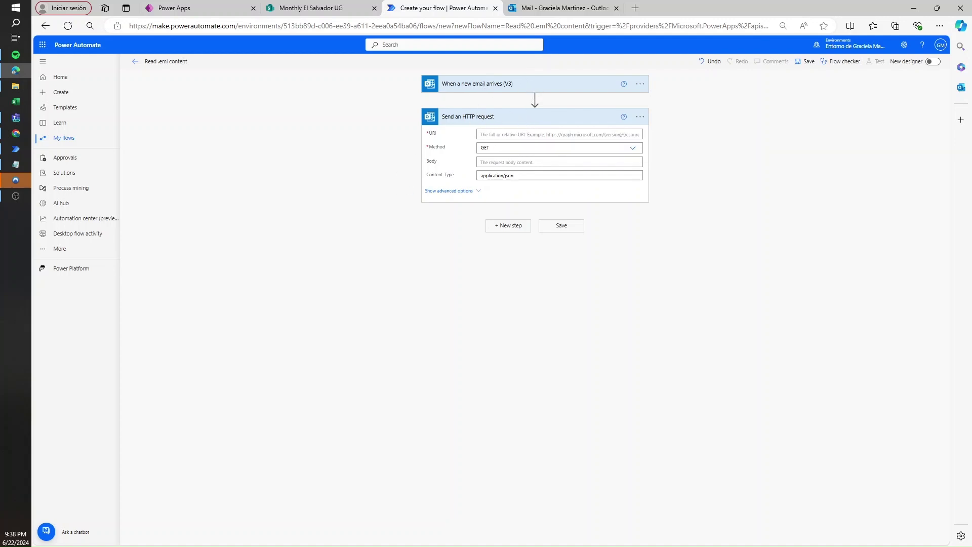
click(15, 133)
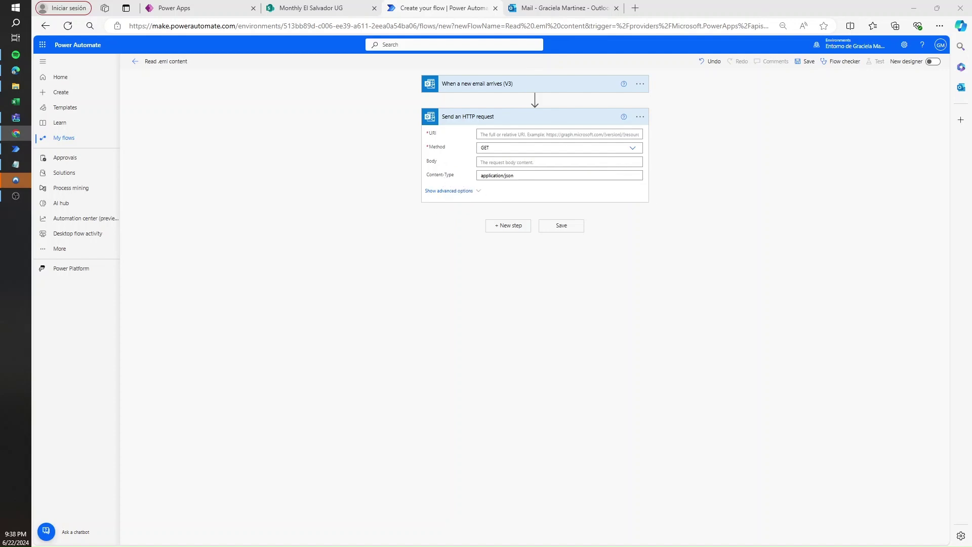
click(572, 134)
text(https://graph.microsoft.com/v1.0/me/messages/)
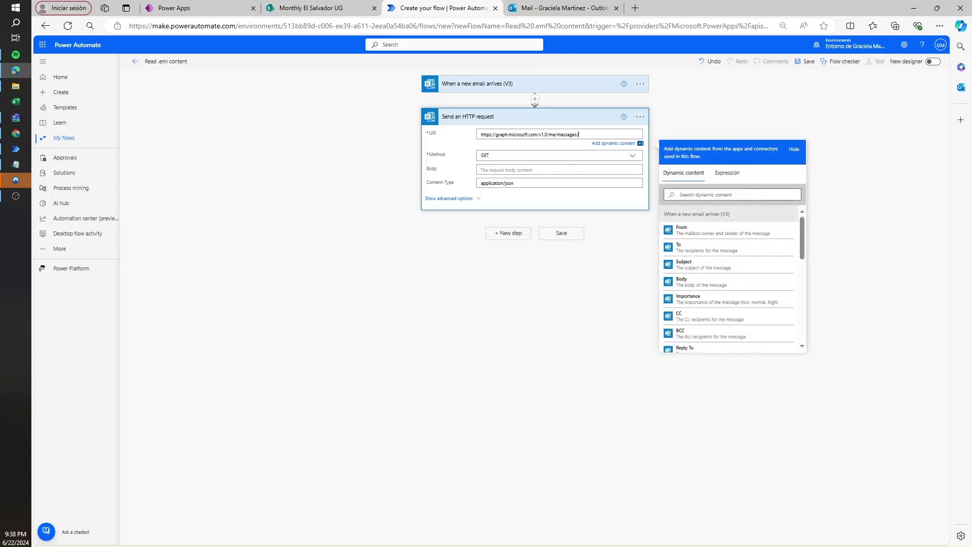
scroll(724, 327, down, 5)
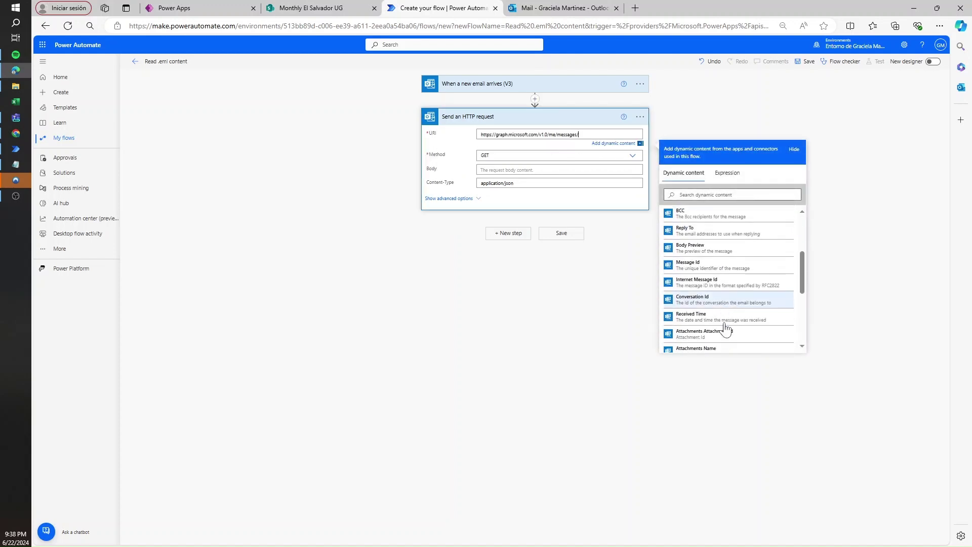
scroll(720, 324, down, 3)
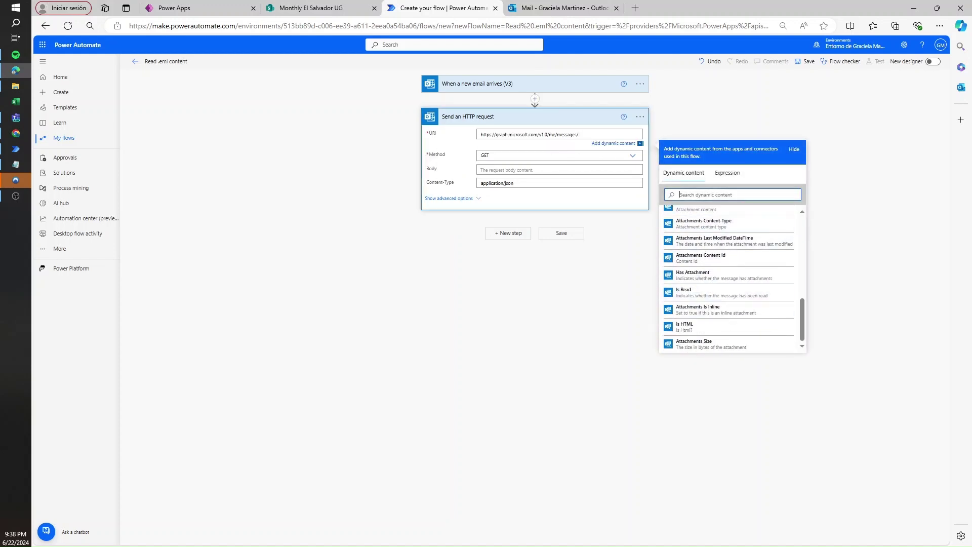
text(id)
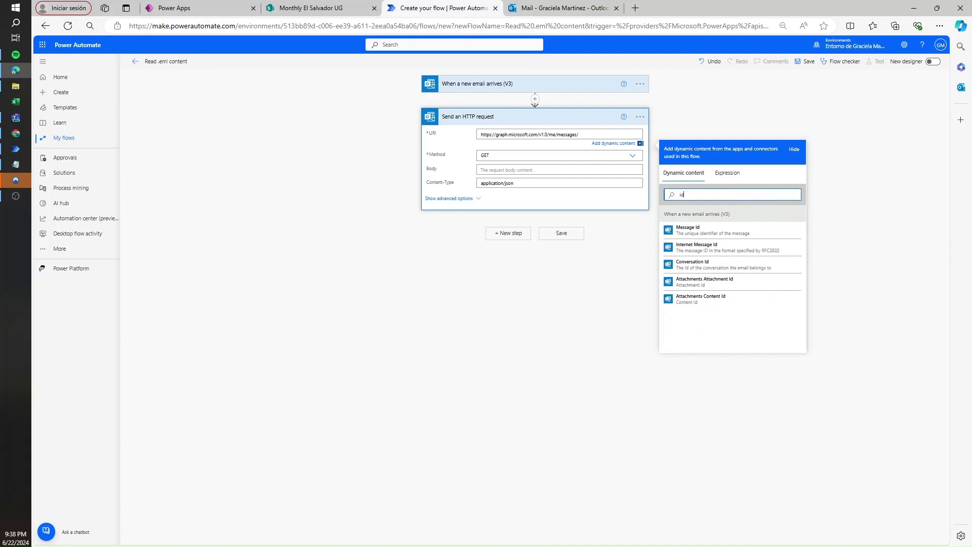
click(726, 231)
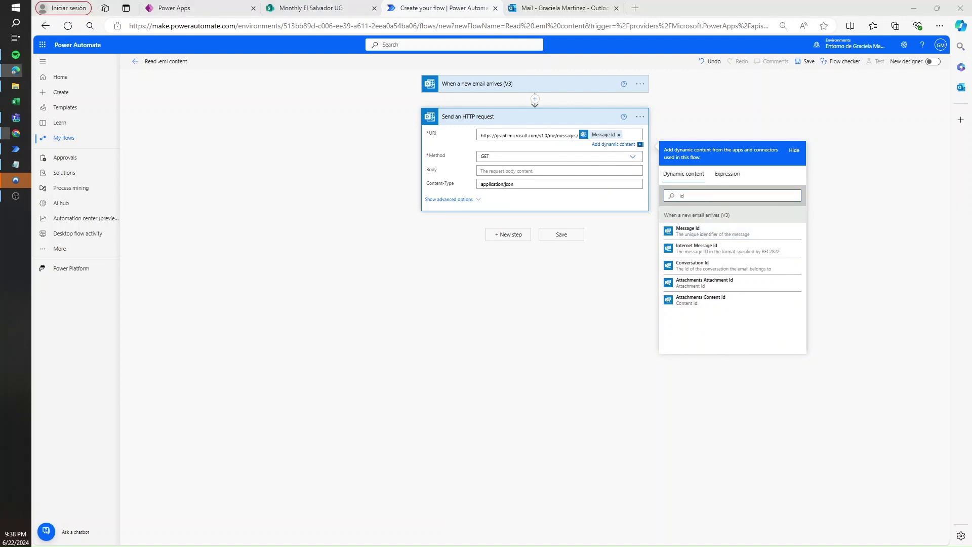
Append "/attachments?$expand=microsoft.graph.itemattachment/item" to the URI after the Message Id.
key(ctrl+v)
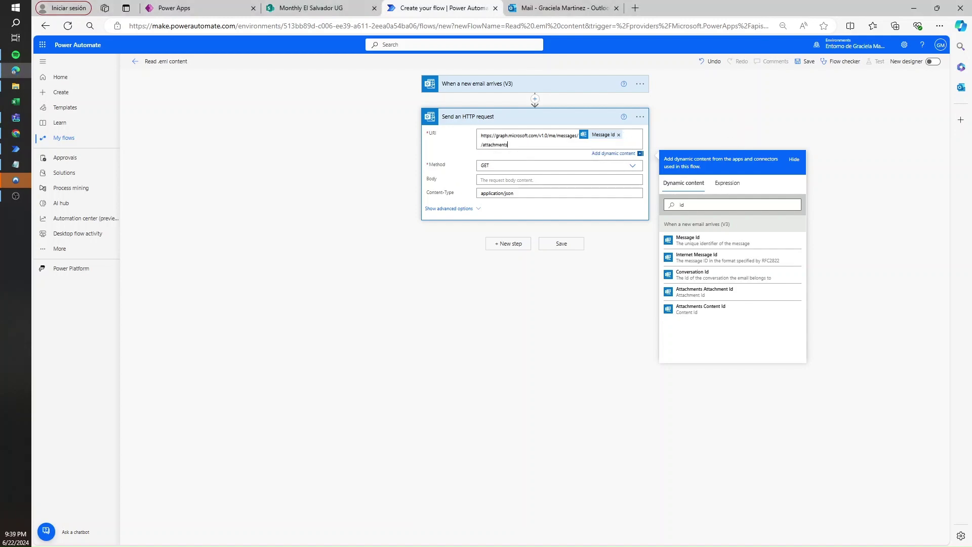
key(alt+Tab)
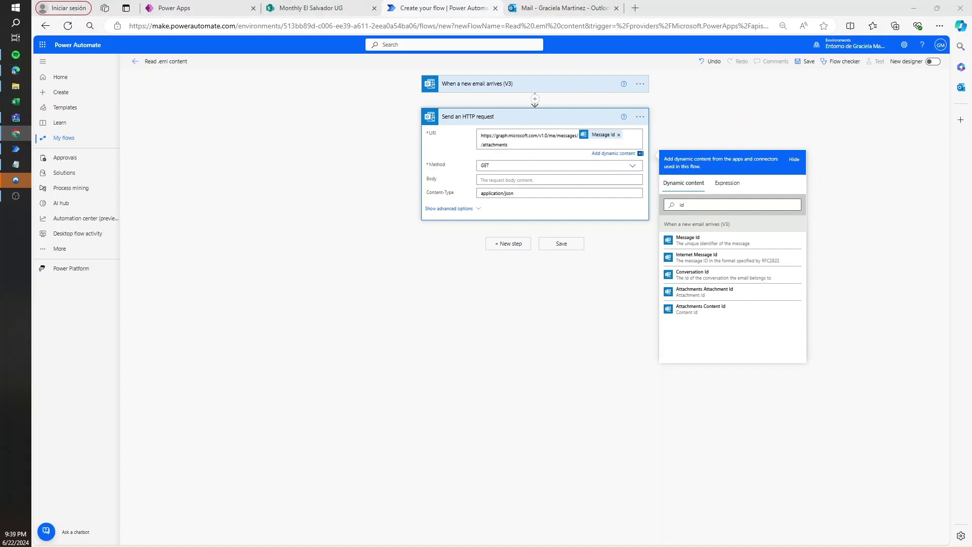
key(alt+Tab)
text(?$expand=microsoft.graph.itemattachment/item)
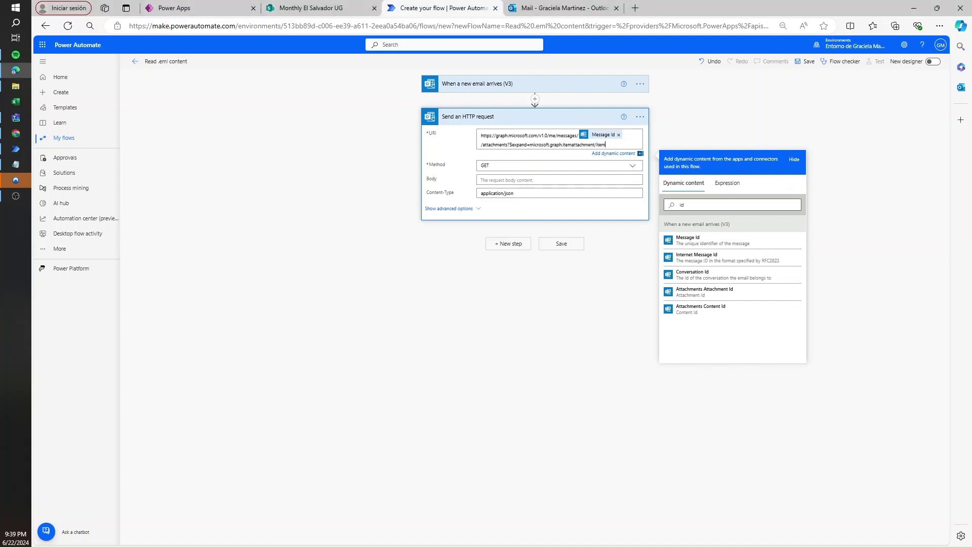
Examine the attachments segment and the $expand parameter in the HTTP request's URI.
drag(595, 145, 524, 145)
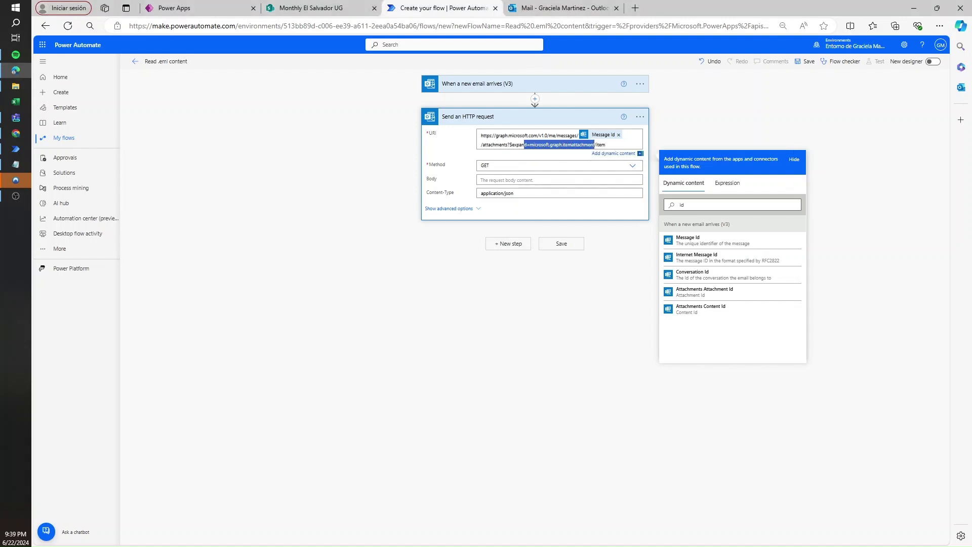
click(508, 145)
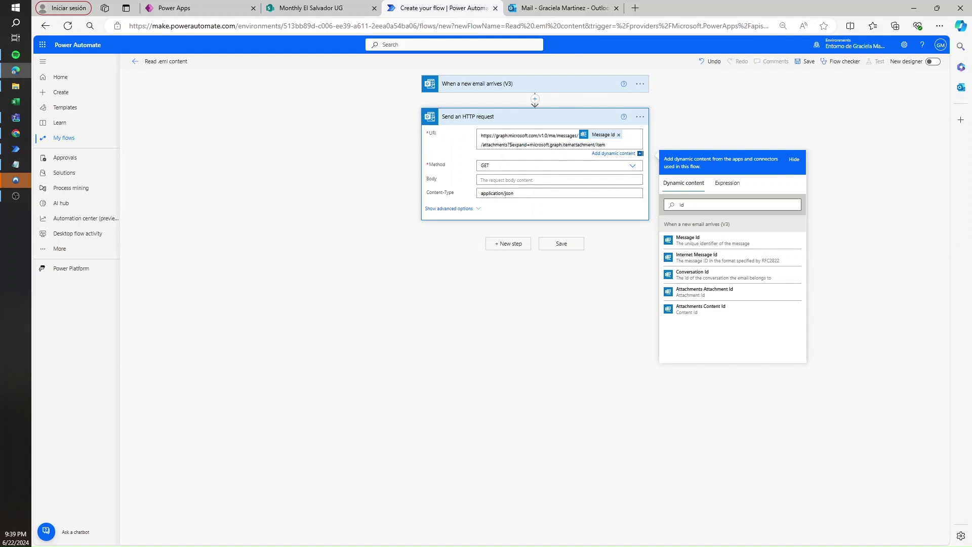
double_click(504, 145)
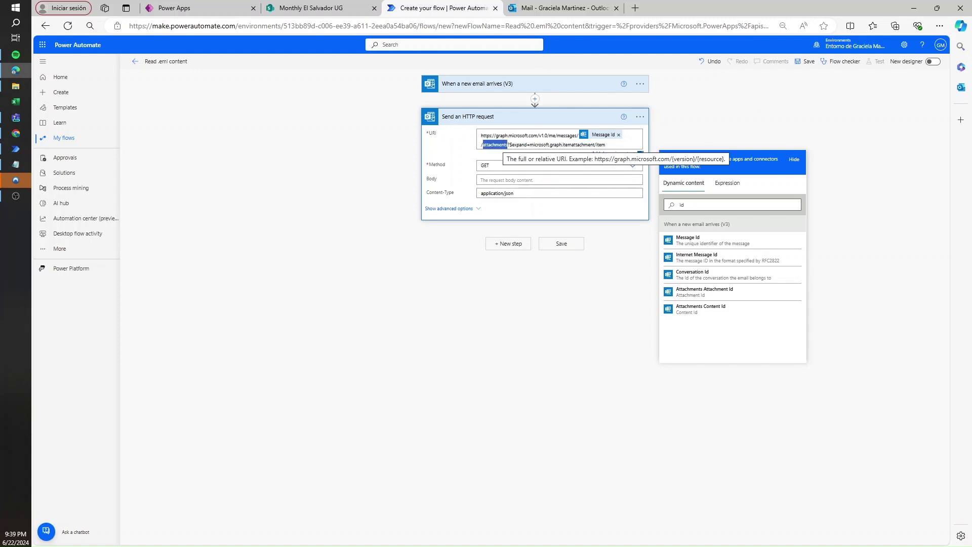
click(499, 144)
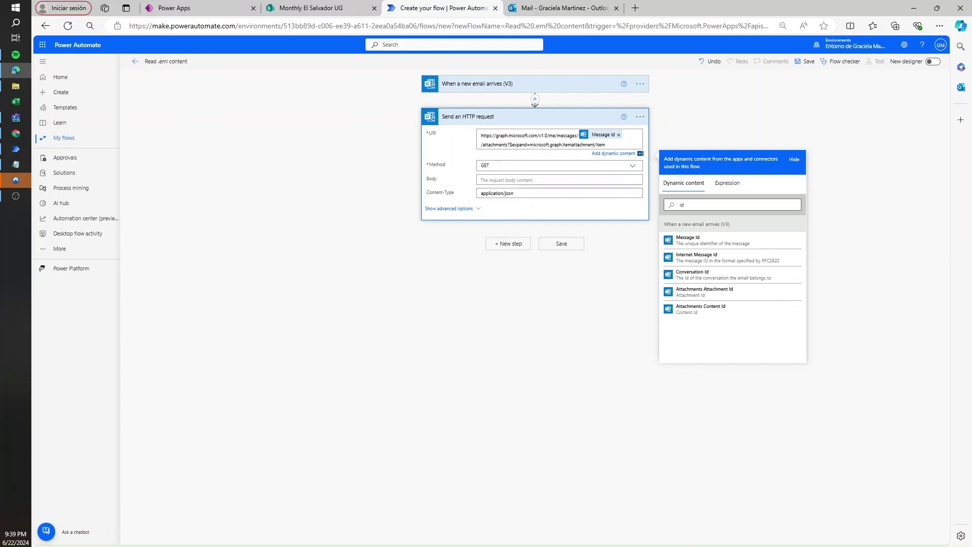
drag(508, 144, 605, 146)
click(531, 145)
double_click(579, 144)
Save the "Read .eml content" flow.
click(789, 95)
click(805, 63)
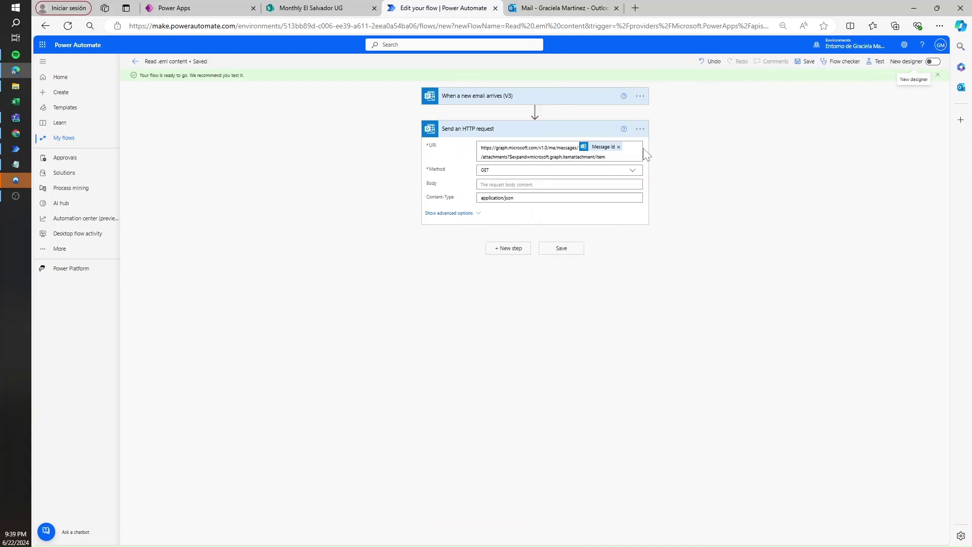
Start a manual test of the flow and forward the "Payment Advice Note from 13.06.2024" email in Outlook to trigger it.
click(876, 62)
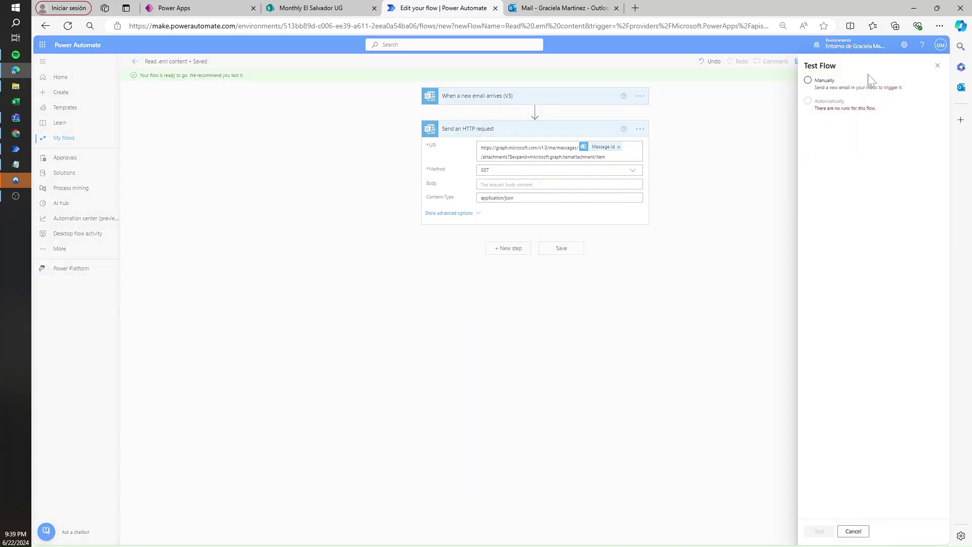
click(845, 91)
click(819, 531)
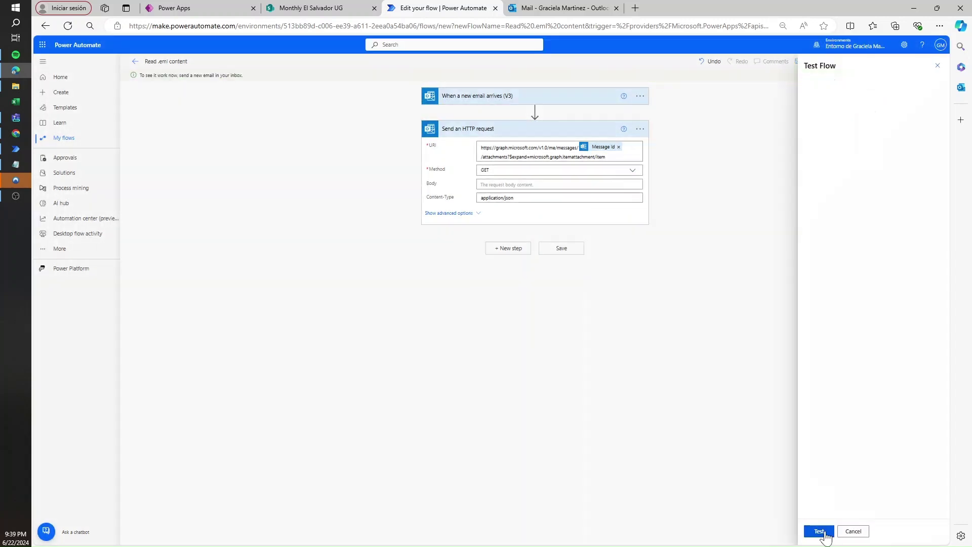
click(579, 7)
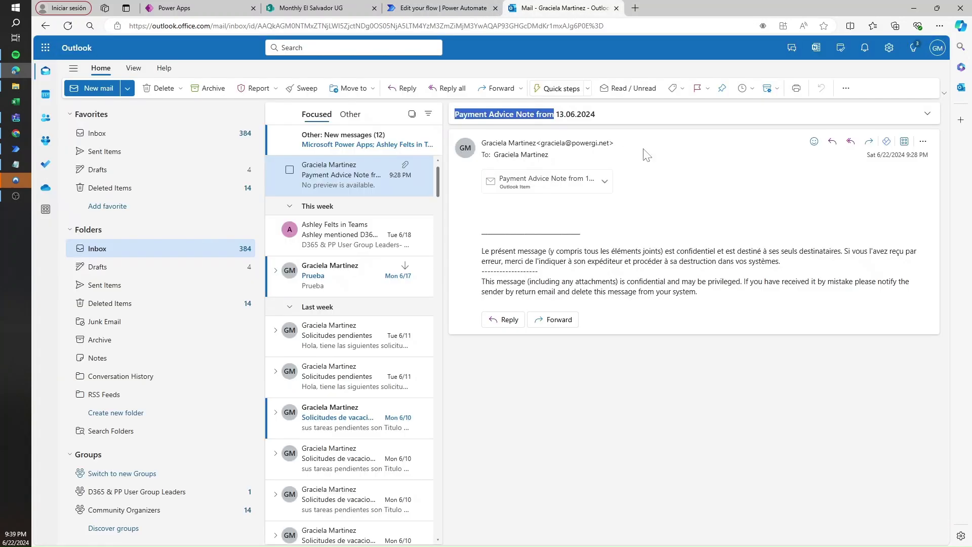
key(ctrl+f)
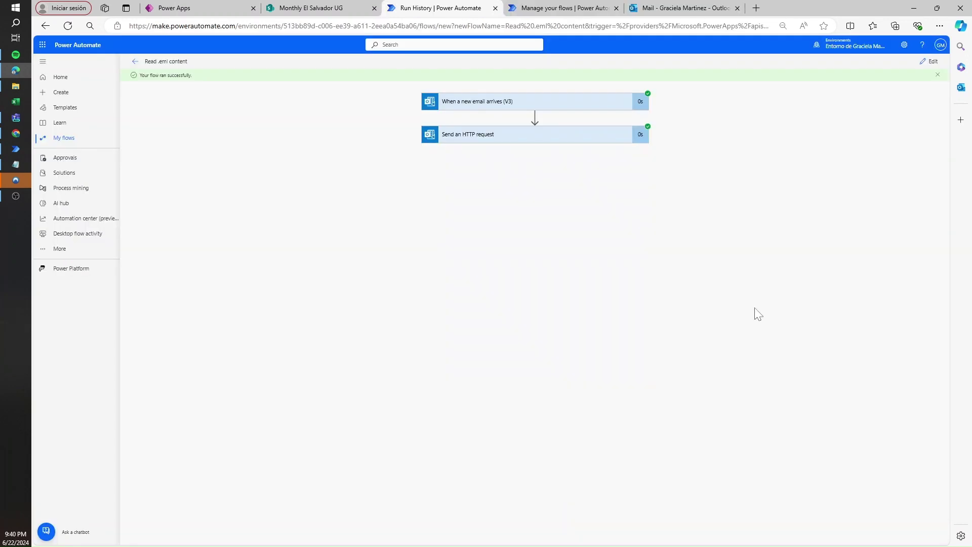
Open the raw outputs of the Send an HTTP request run and examine the returned item attachment.
click(524, 142)
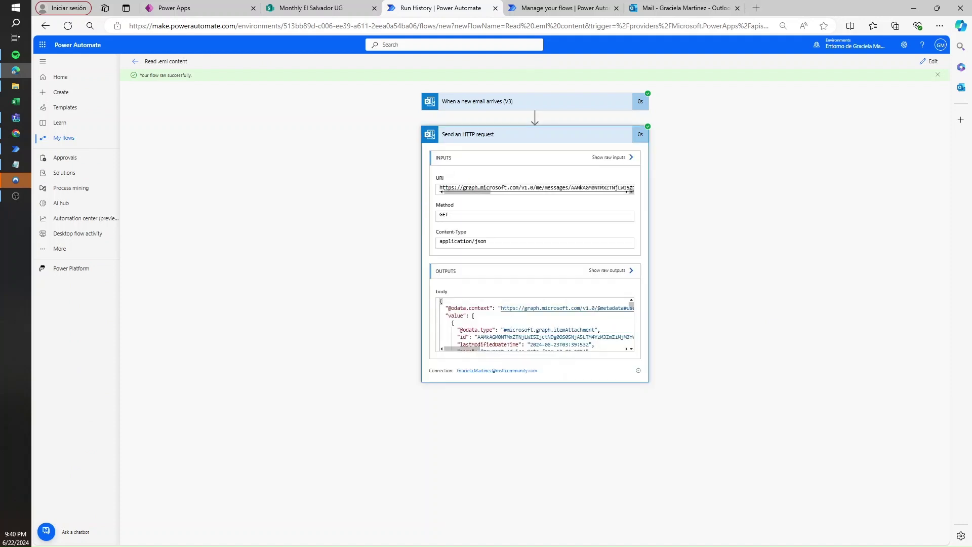
click(615, 274)
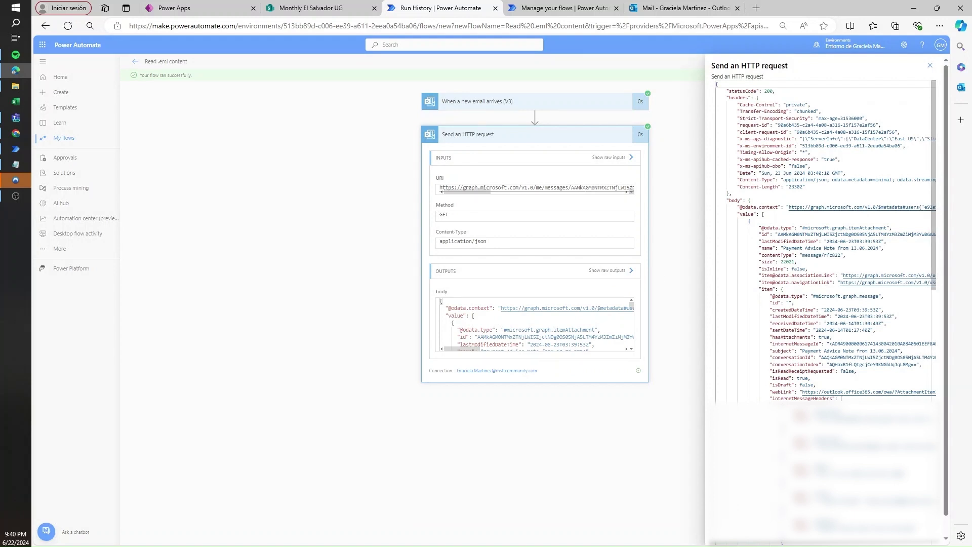
double_click(886, 228)
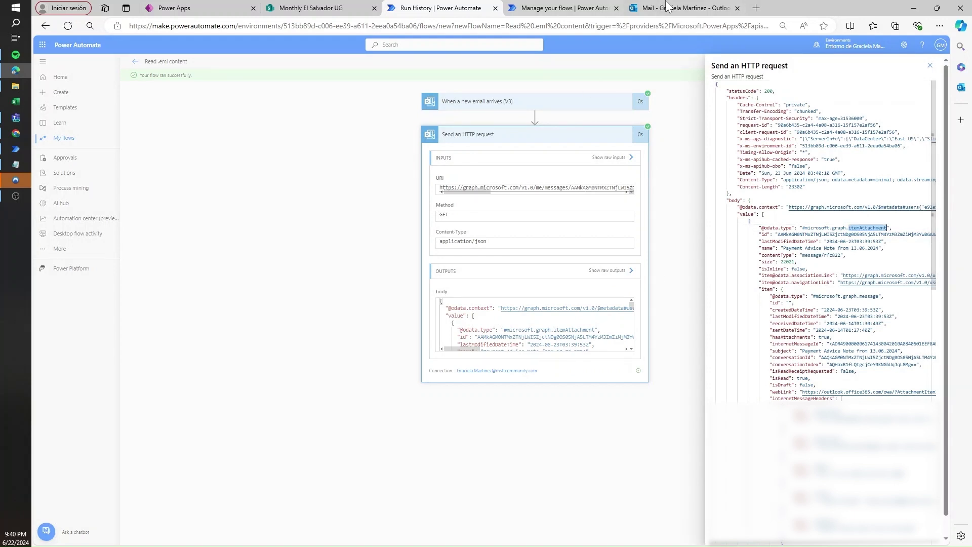
click(665, 7)
click(470, 7)
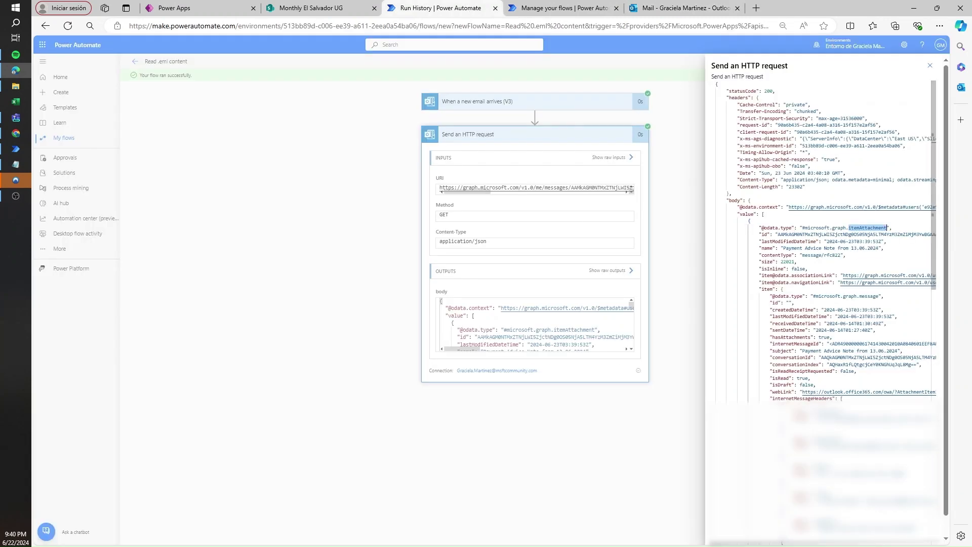
scroll(825, 253, down, 3)
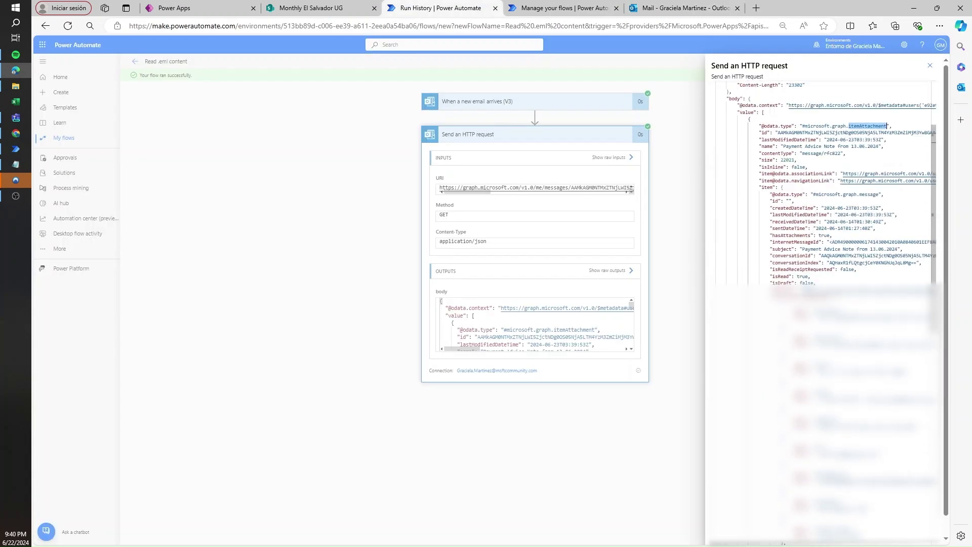
scroll(825, 243, up, 3)
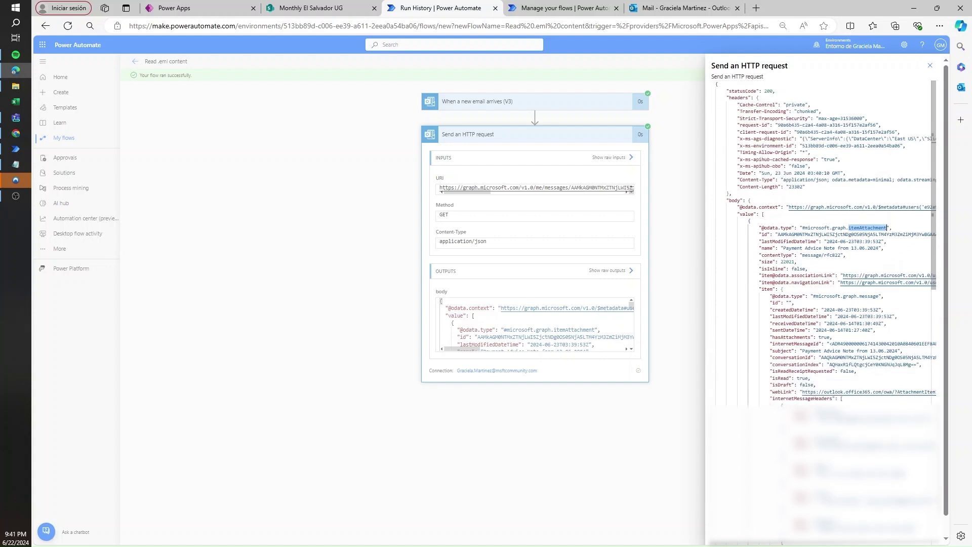
drag(890, 228, 754, 227)
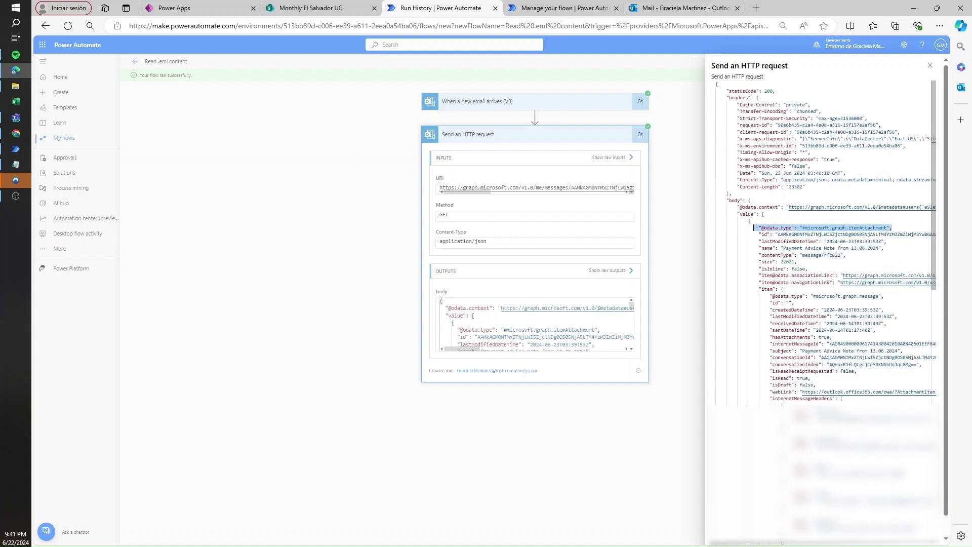
scroll(825, 253, down, 3)
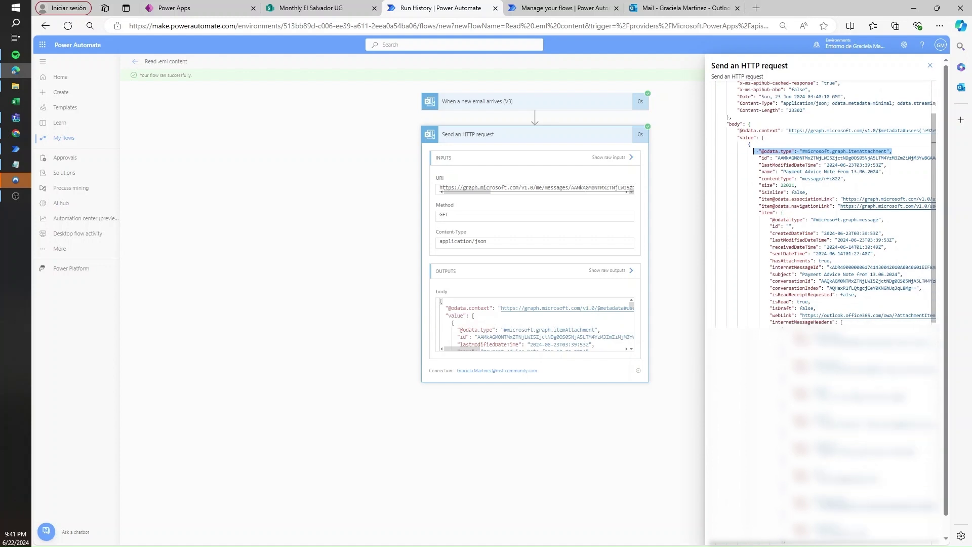
drag(770, 274, 902, 274)
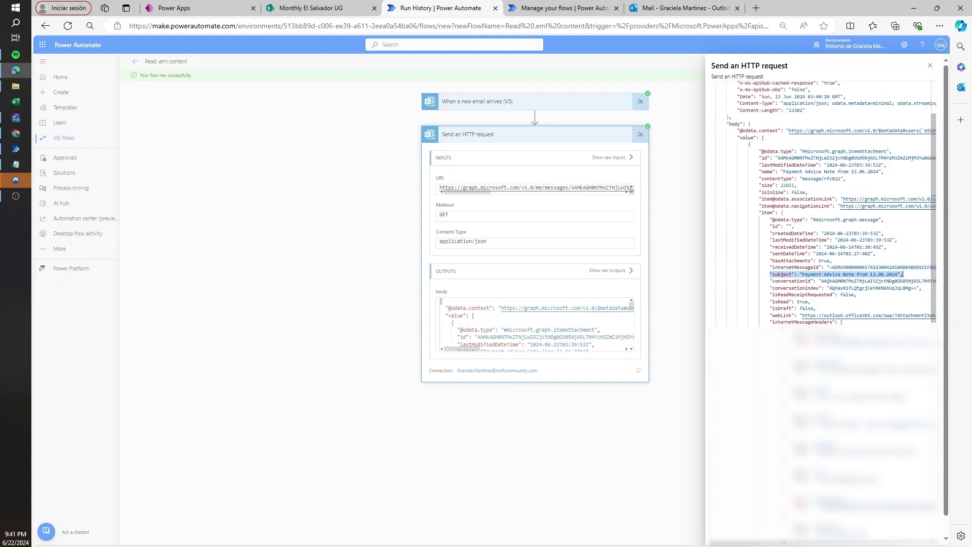
click(653, 7)
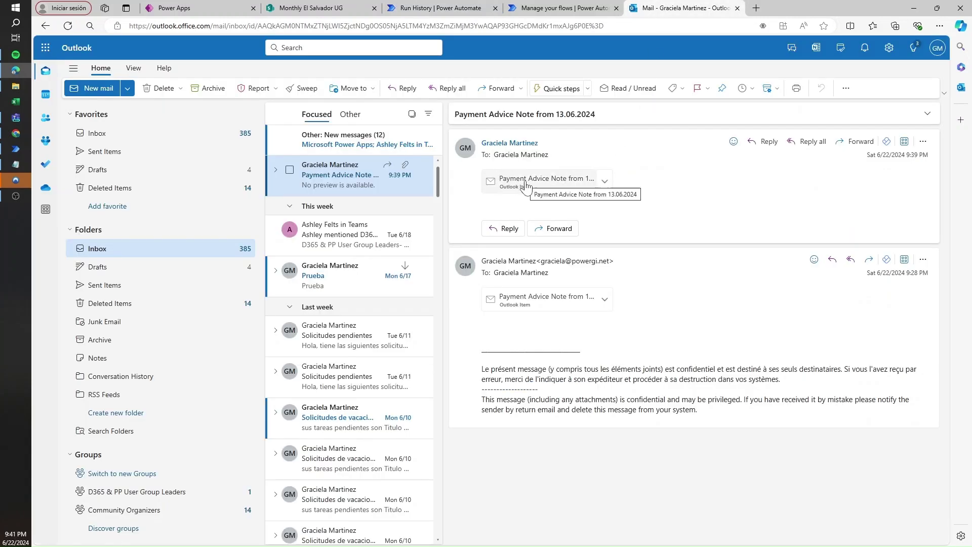
click(435, 7)
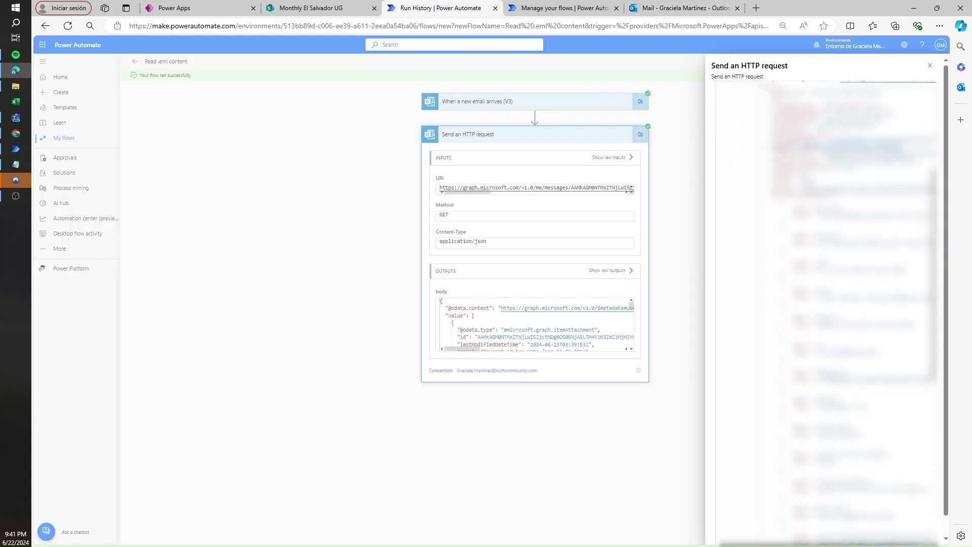
scroll(825, 314, down, 6)
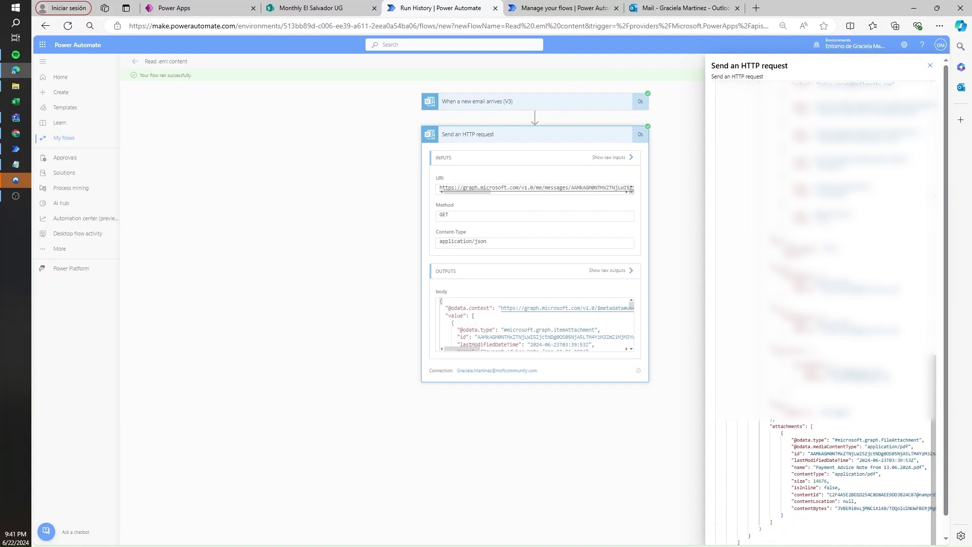
drag(791, 447, 915, 447)
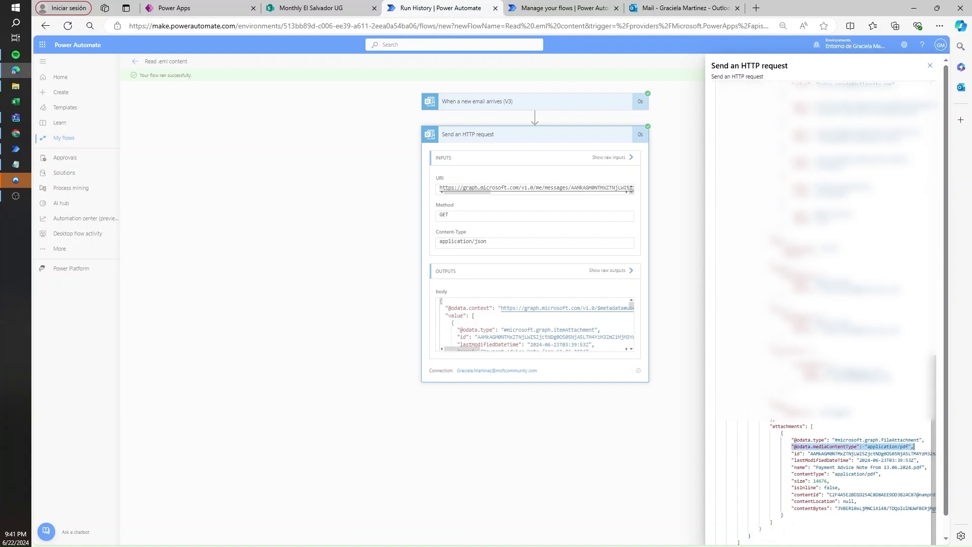
click(794, 447)
click(681, 8)
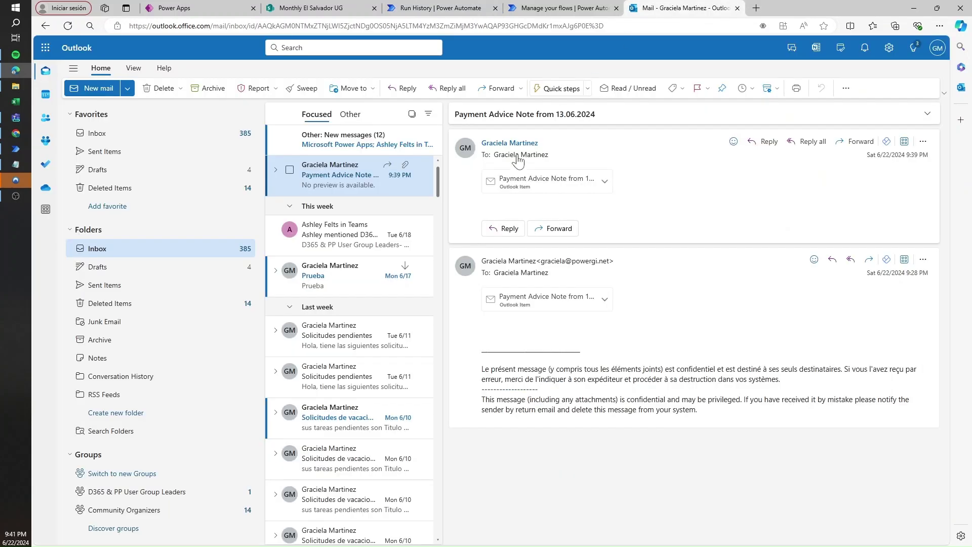
click(543, 187)
click(129, 168)
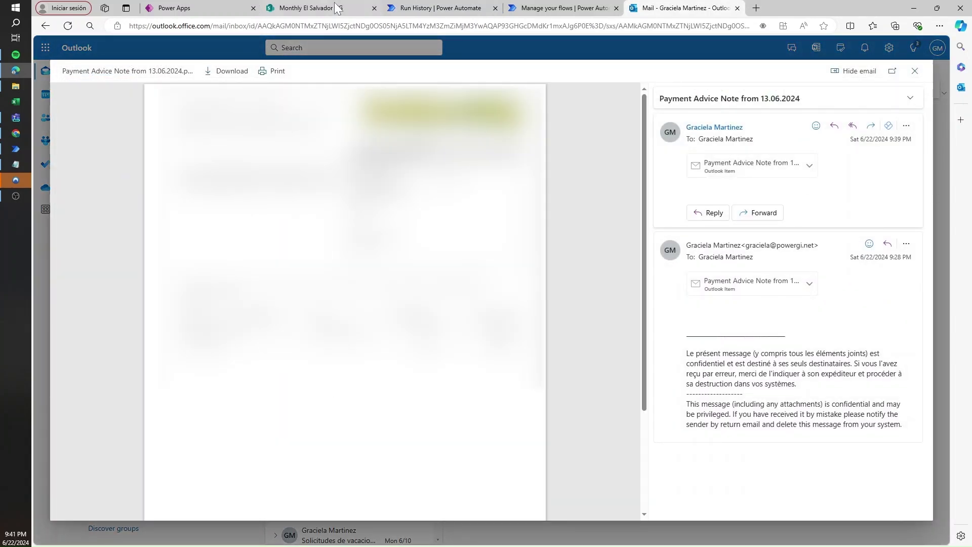
Return to the flow run and examine the nested attachments array, including its contentType and contentBytes.
click(453, 8)
click(792, 460)
drag(716, 433, 773, 522)
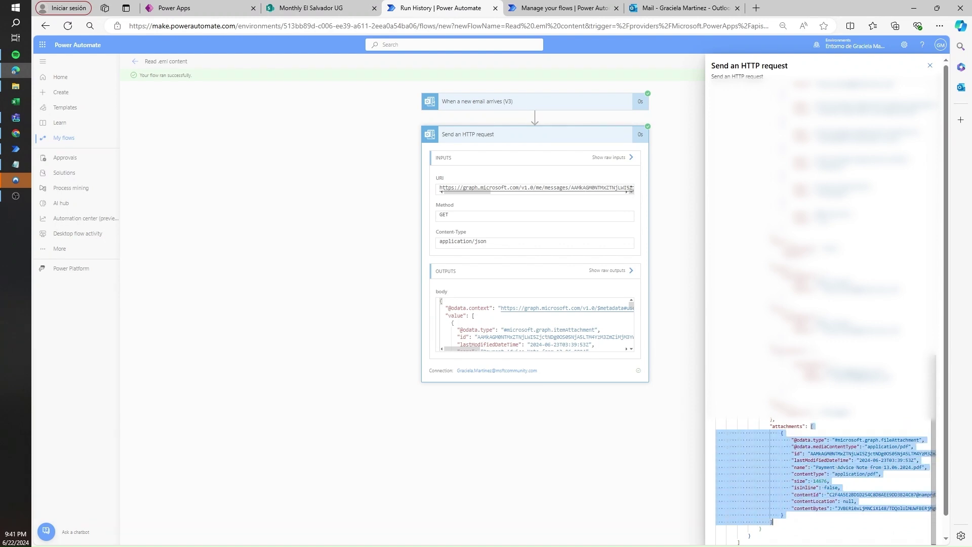
click(811, 426)
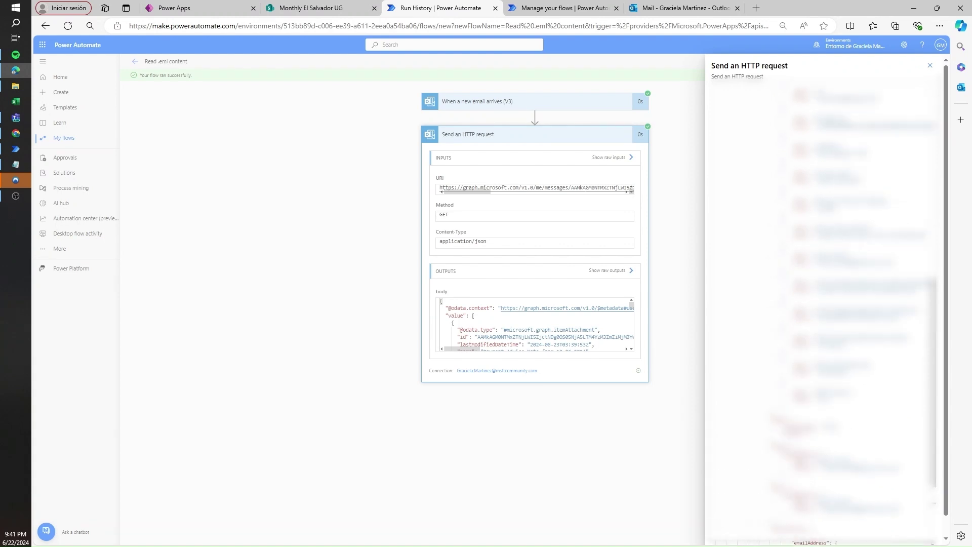
drag(793, 474, 881, 474)
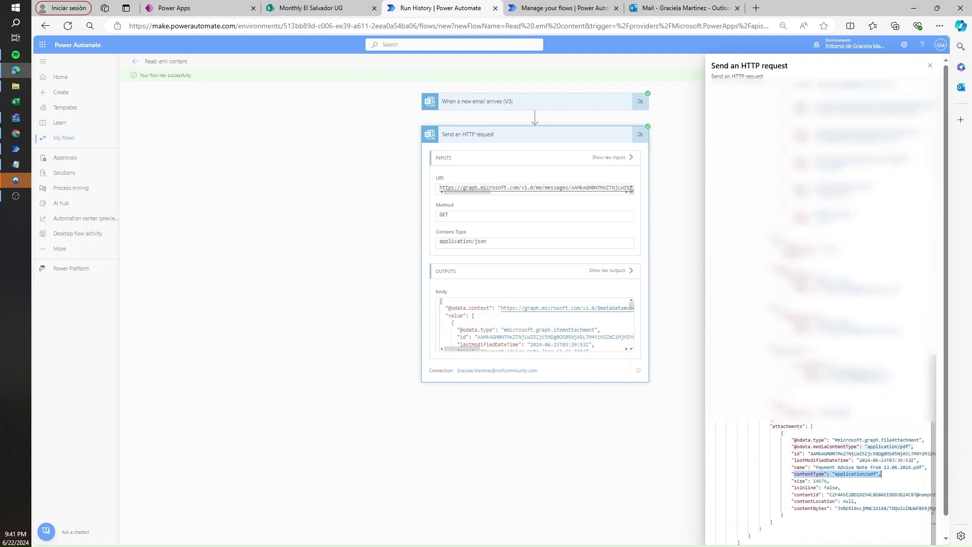
click(876, 508)
drag(877, 507, 920, 508)
click(924, 508)
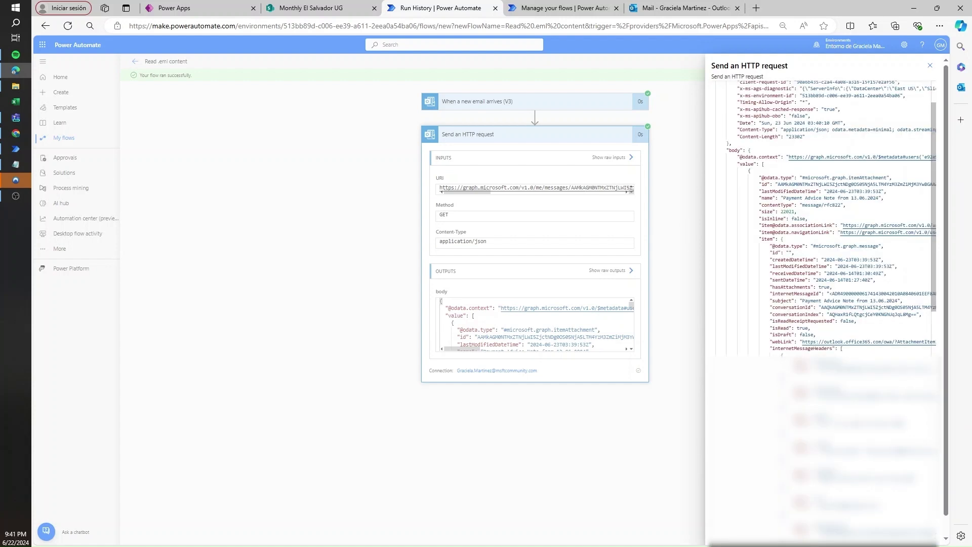
Trace the path in the raw outputs from the value array down to the nested attachments and their contentBytes.
click(754, 163)
double_click(748, 163)
scroll(821, 303, down, 15)
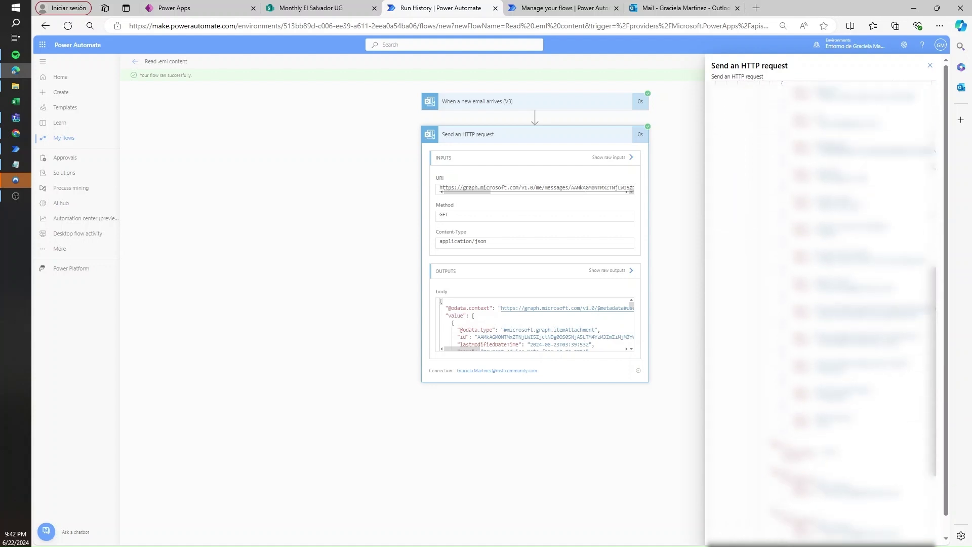
drag(772, 426, 808, 426)
drag(800, 474, 877, 495)
click(797, 501)
click(805, 508)
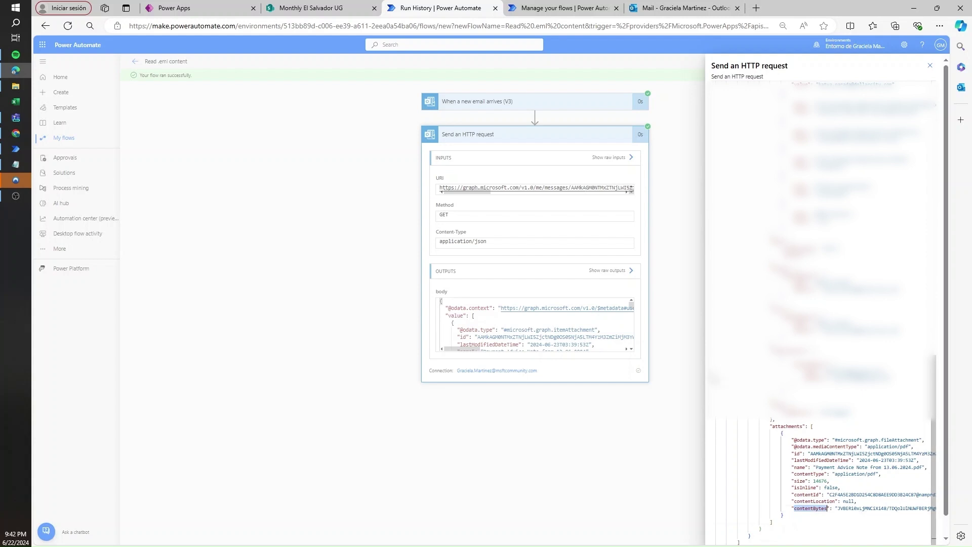
Return to editing the flow and add an Apply to each control after the HTTP request.
click(677, 255)
click(924, 61)
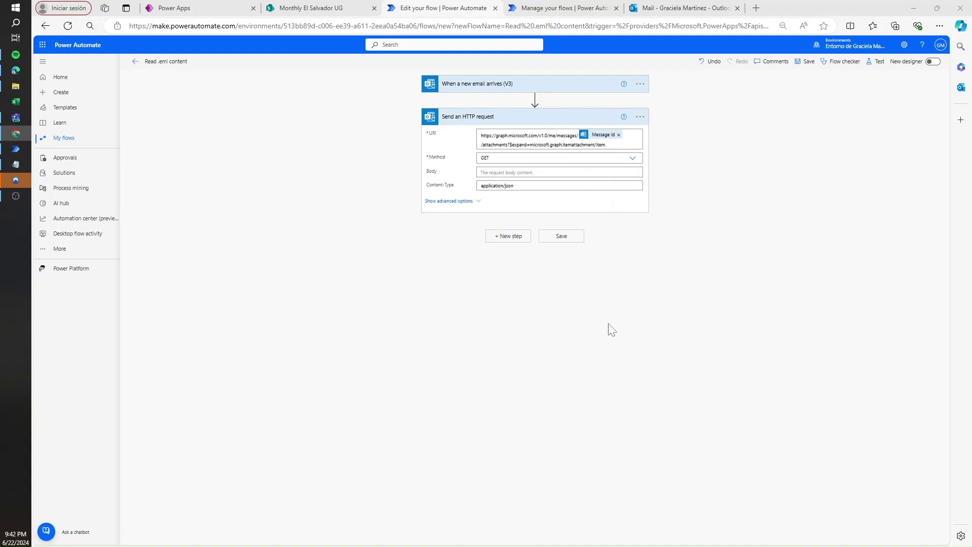
click(523, 238)
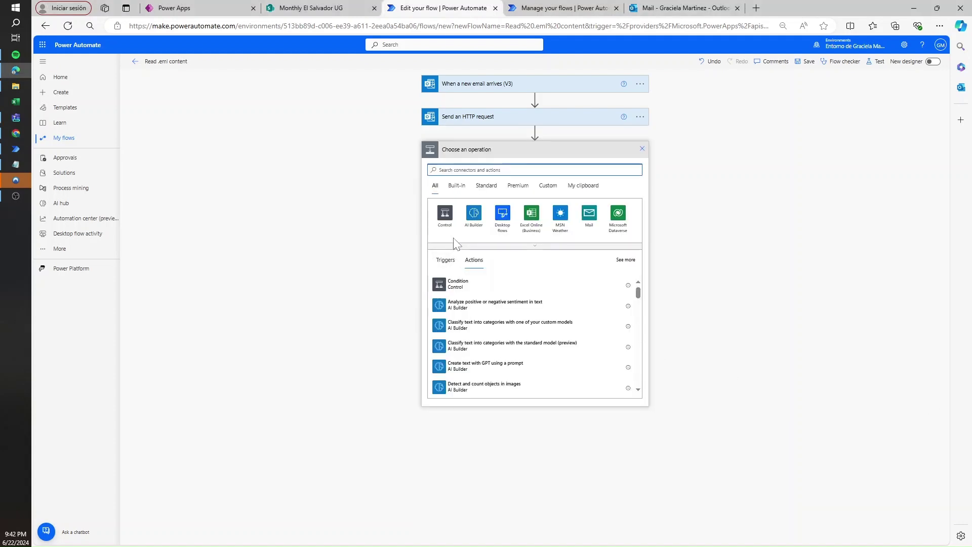
click(445, 216)
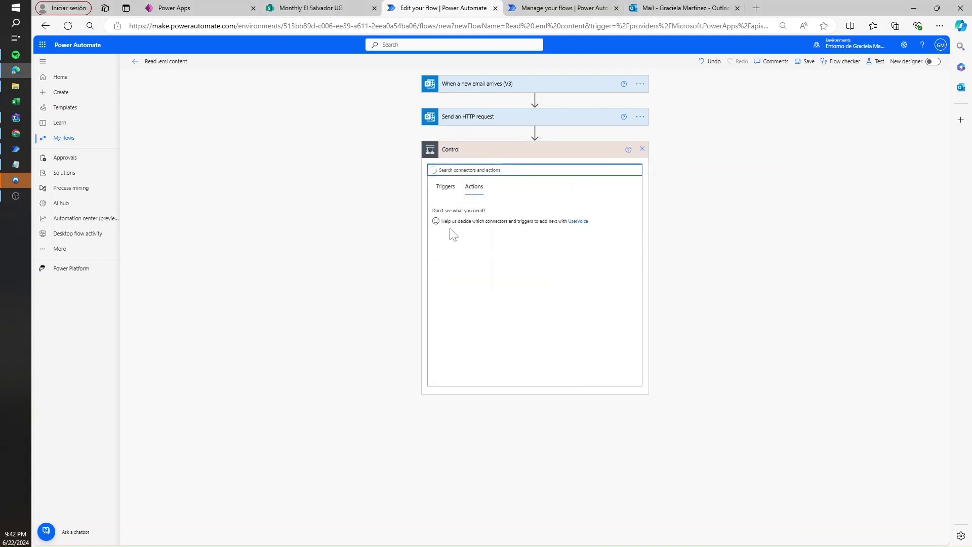
click(459, 212)
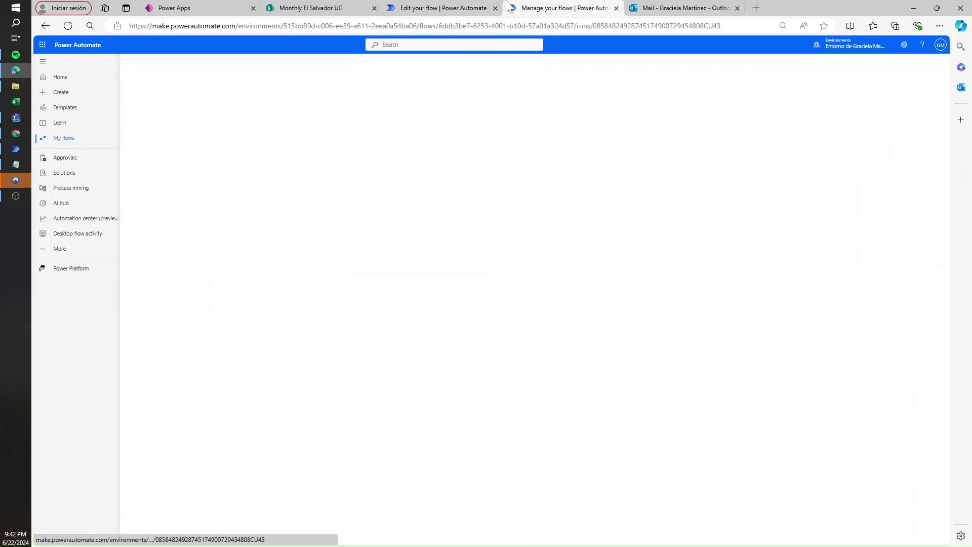
Insert the HTTP request's body as the Apply to each output and copy its expression into Notepad.
click(463, 2)
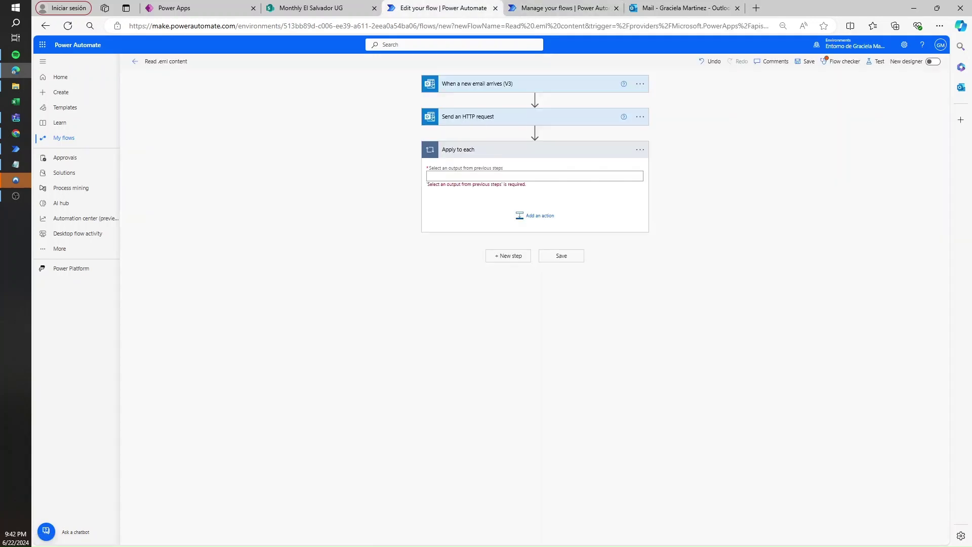
click(588, 176)
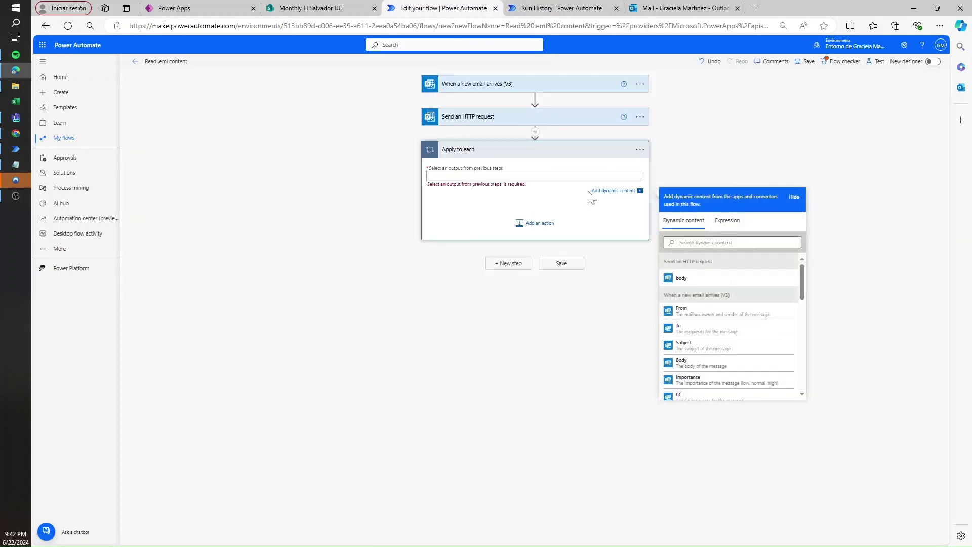
click(743, 281)
key(ctrl+a)
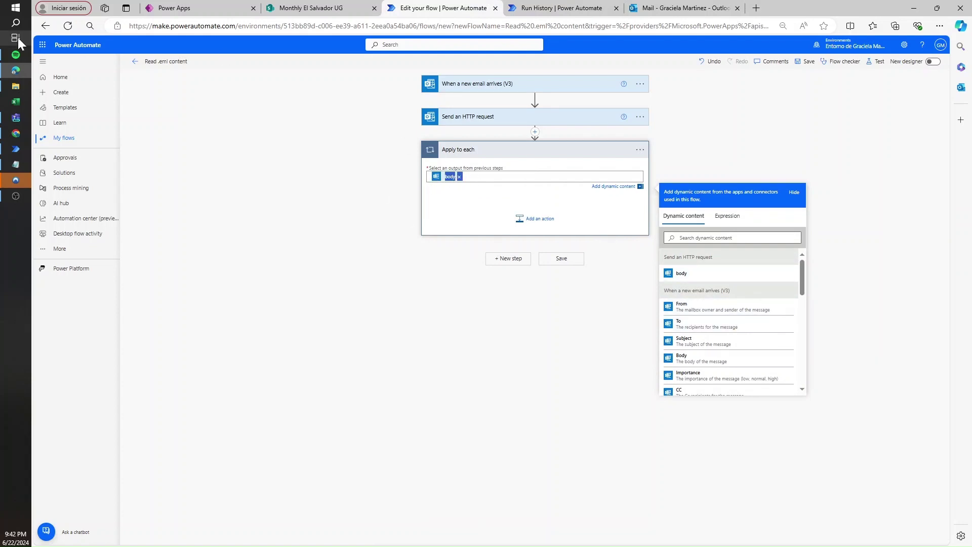
click(16, 164)
drag(372, 93, 433, 133)
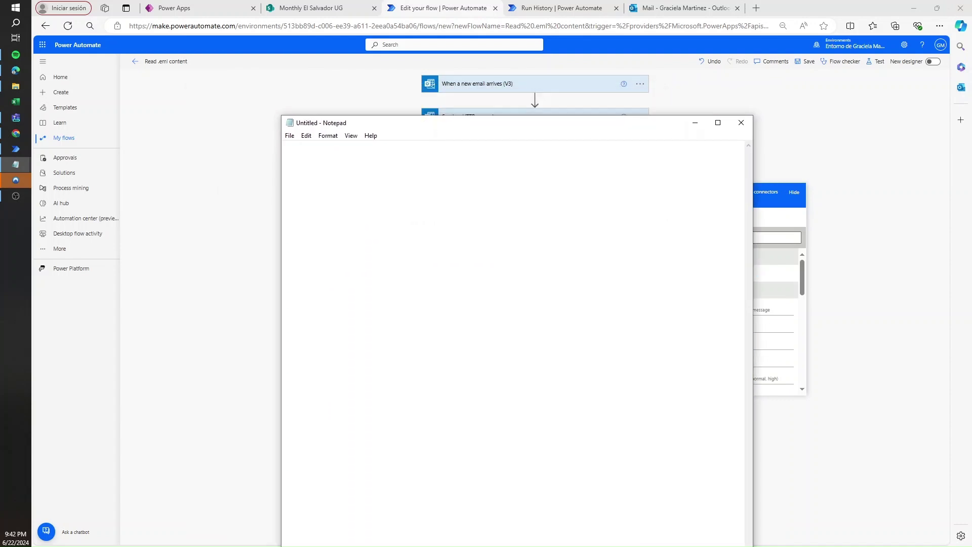
text(@{body('Send_an_HTTP_request')})
key(Left)
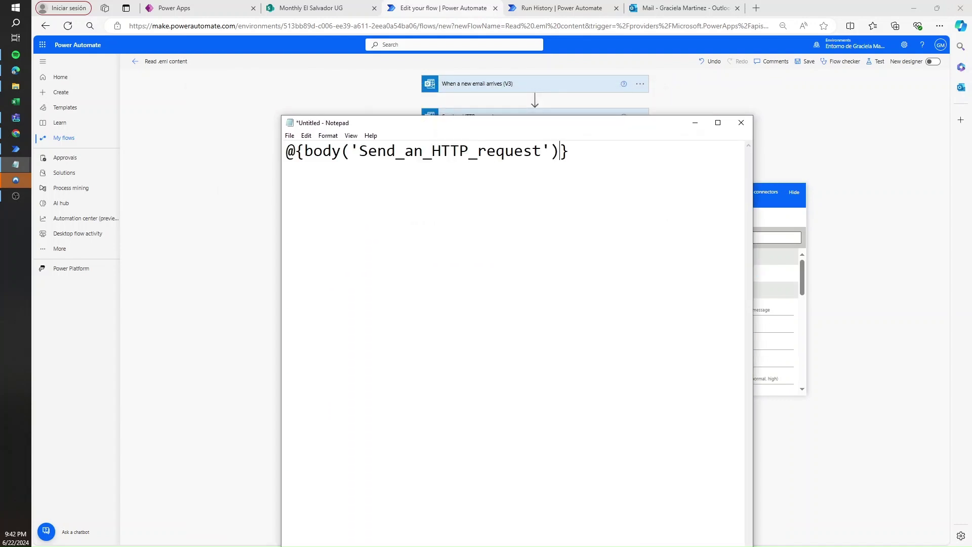
Add ?['value'] before the closing brace of the expression so it reads @{body('Send_an_HTTP_request')?['value']}.
text(?)
text([])
text(¿¿)
key(BackSpace)
key(BackSpace)
text(}})
key(BackSpace)
key(BackSpace)
text('')
key(Left)
text(value)
Check the value key in the HTTP request's raw outputs in the run history, then return to Notepad.
click(562, 7)
click(587, 135)
click(609, 271)
click(752, 215)
key(alt+Tab)
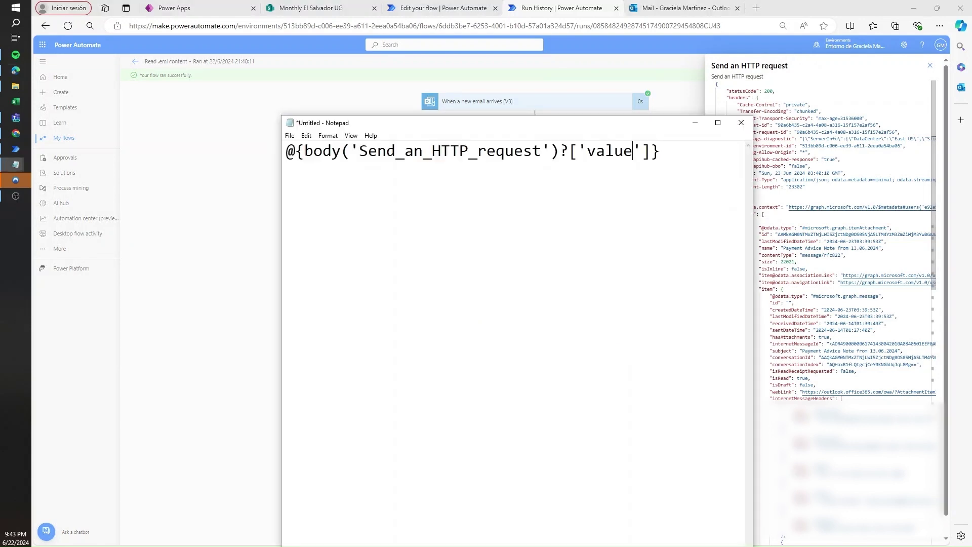
Copy the expression @{body('Send_an_HTTP_request')?['value']} from Notepad and paste it as the Apply to each loop's output in the flow editor.
drag(661, 151, 216, 109)
key(ctrl+c)
click(408, 9)
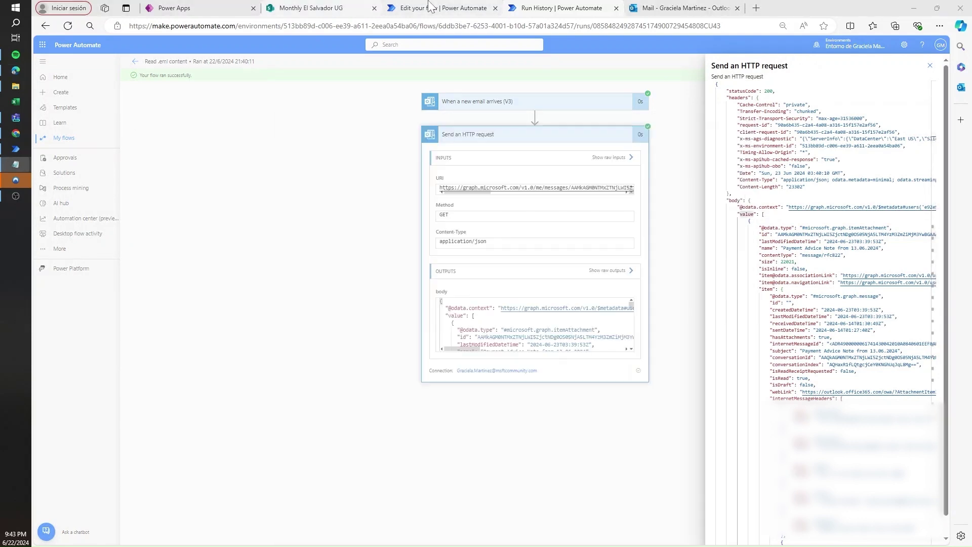
click(458, 177)
key(ctrl+v)
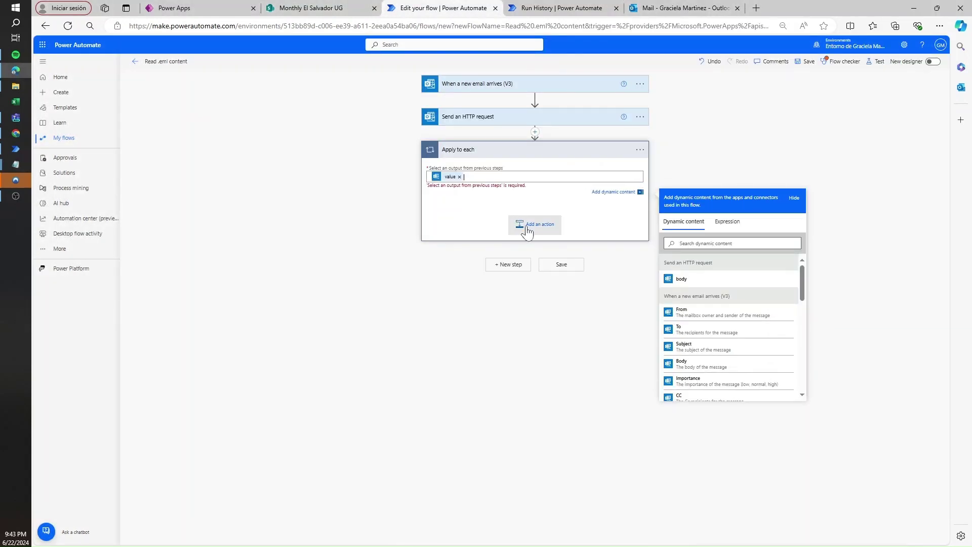
Search for "create file" and add the SharePoint Create file action inside the Apply to each loop.
click(544, 223)
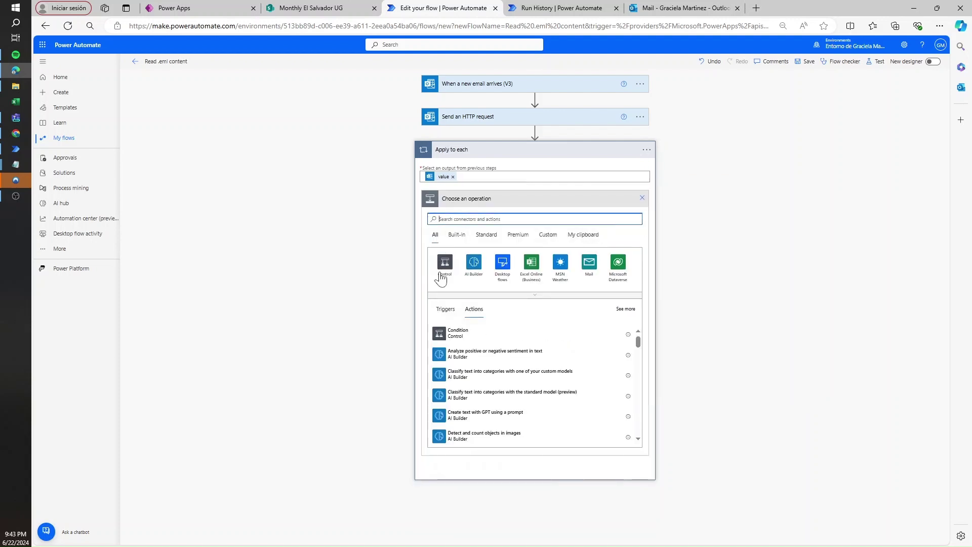
text(create file)
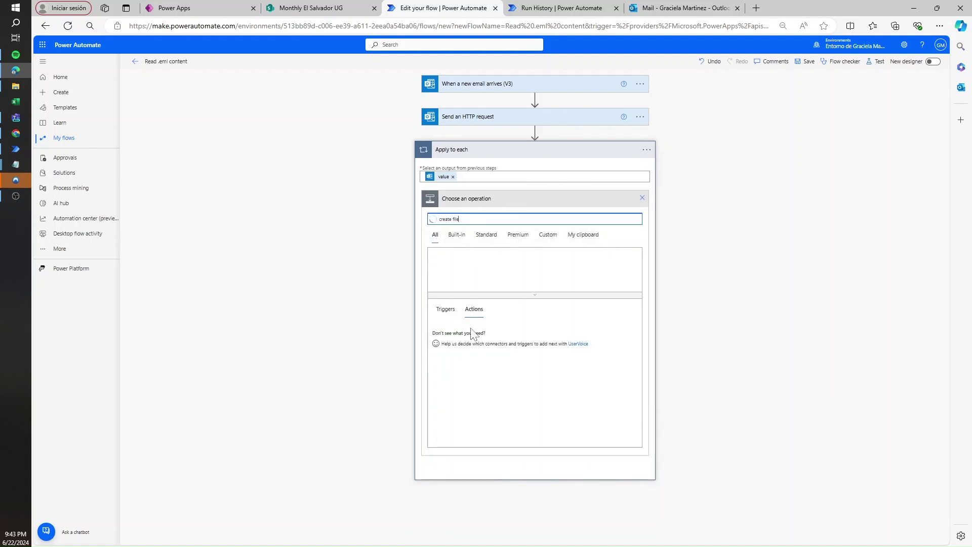
click(473, 357)
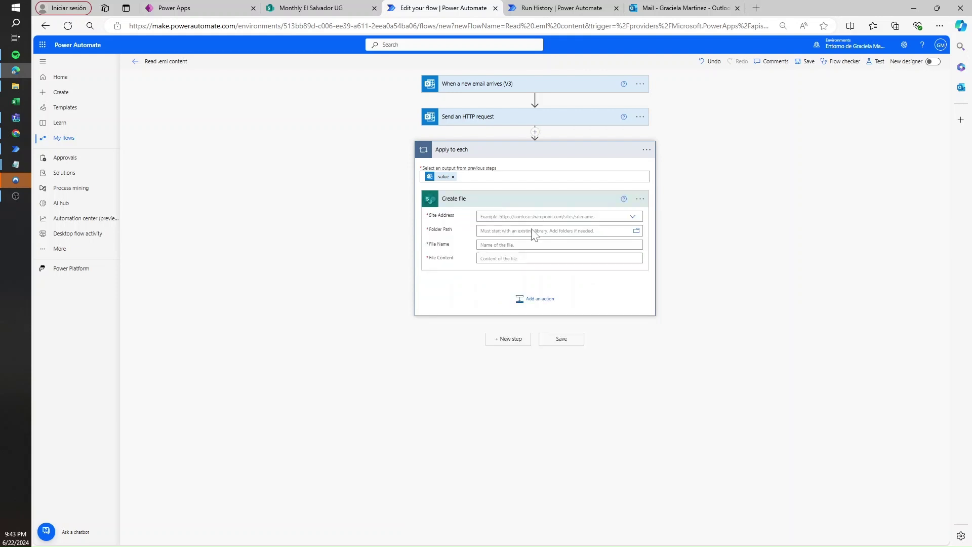
Set the Create file action's site address to Monthly El Salvador UG and its folder path to /Shared Documents/Invoices.
click(511, 216)
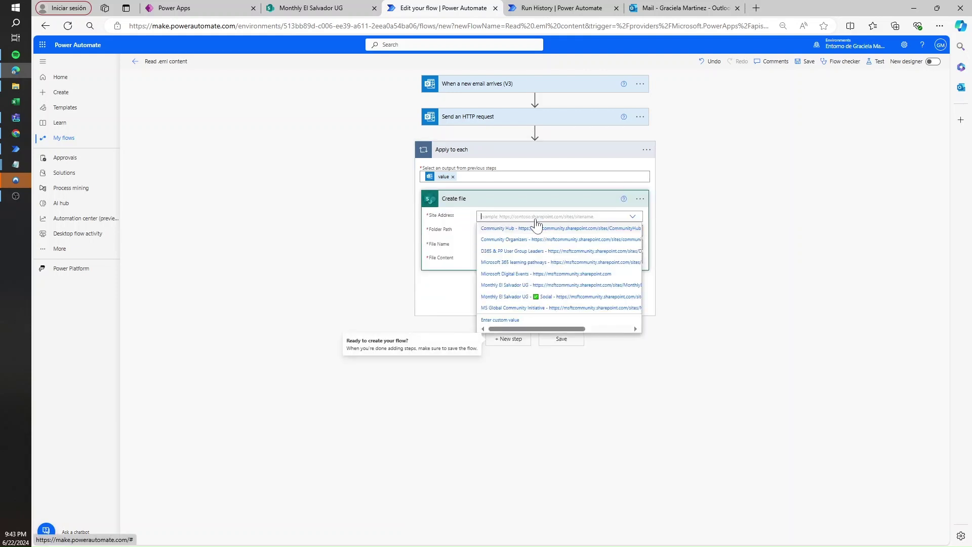
click(516, 286)
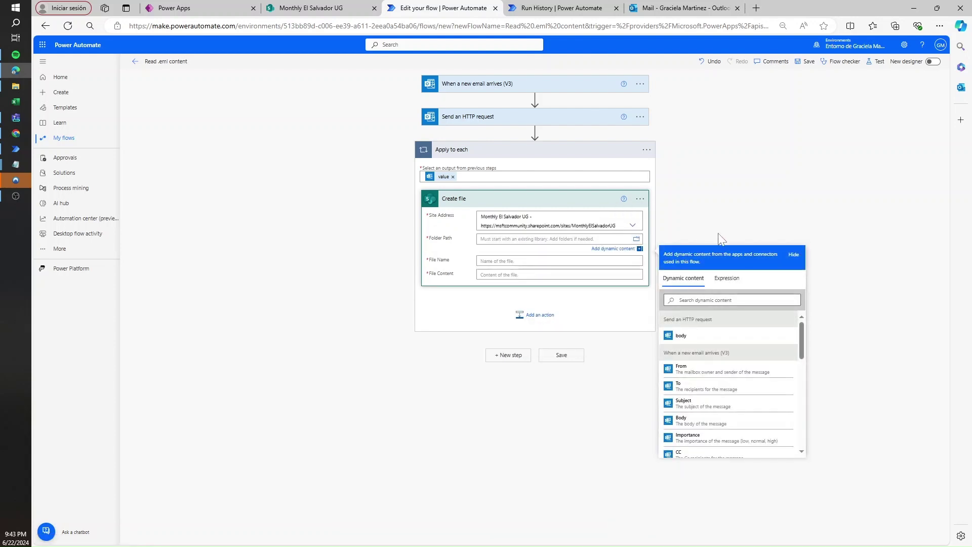
click(445, 273)
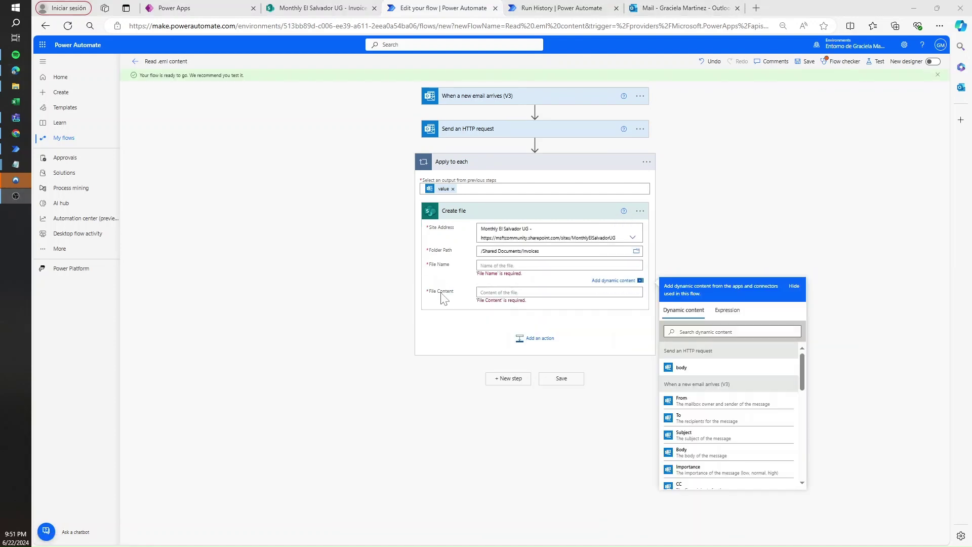
Open the HTTP request's raw outputs in the run history and examine the attachments array's name and contentBytes keys.
click(557, 8)
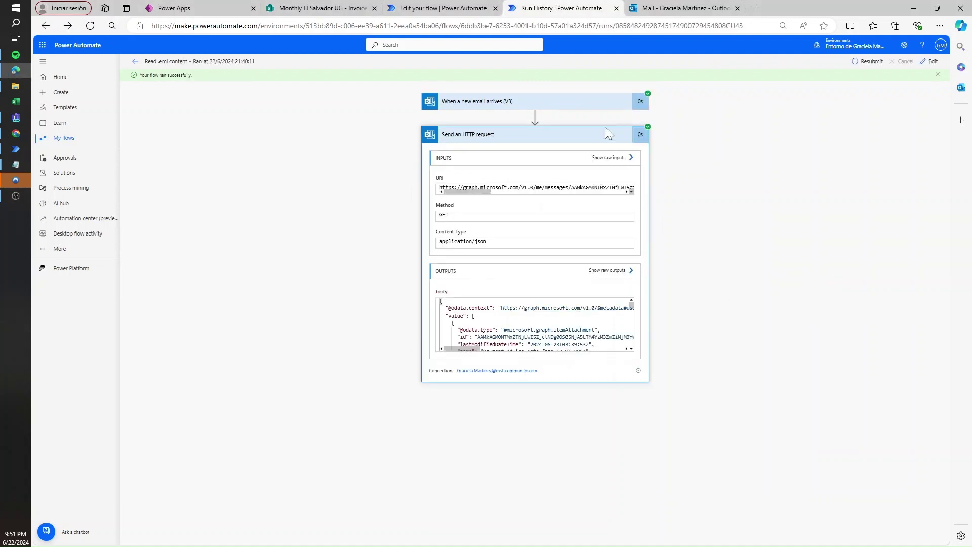
click(613, 271)
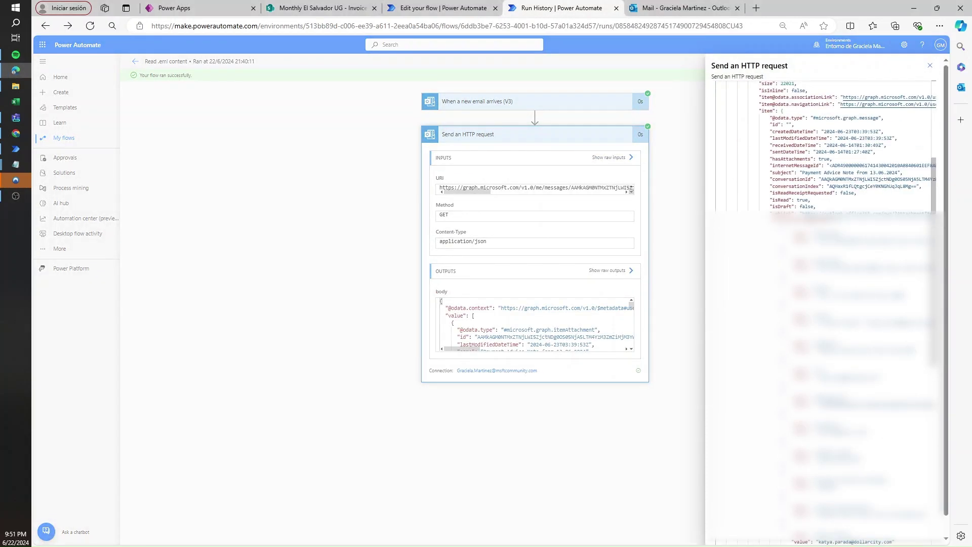
scroll(825, 314, down, 2)
drag(812, 425, 773, 522)
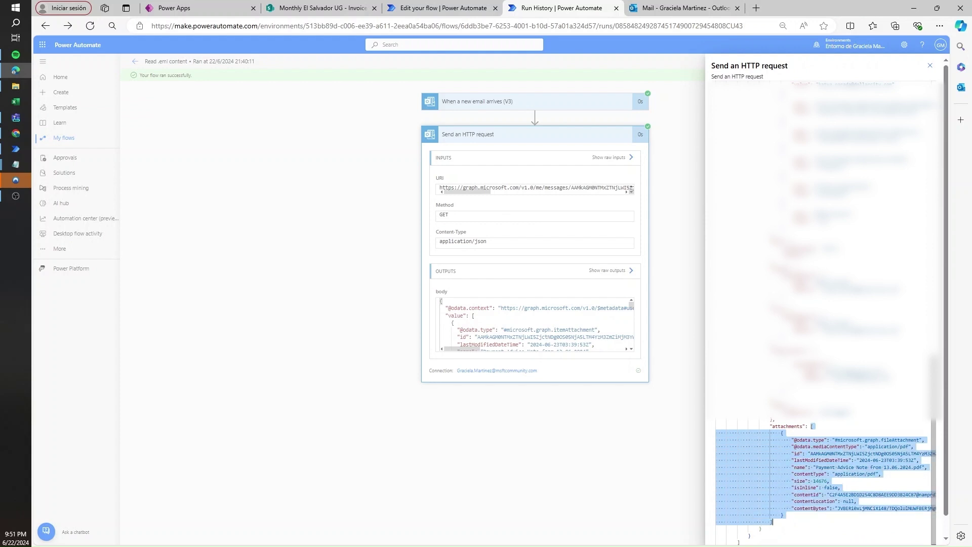
double_click(800, 467)
double_click(811, 508)
Trace the key hierarchy in the raw outputs between value, item and attachments.
scroll(827, 508, up, 1)
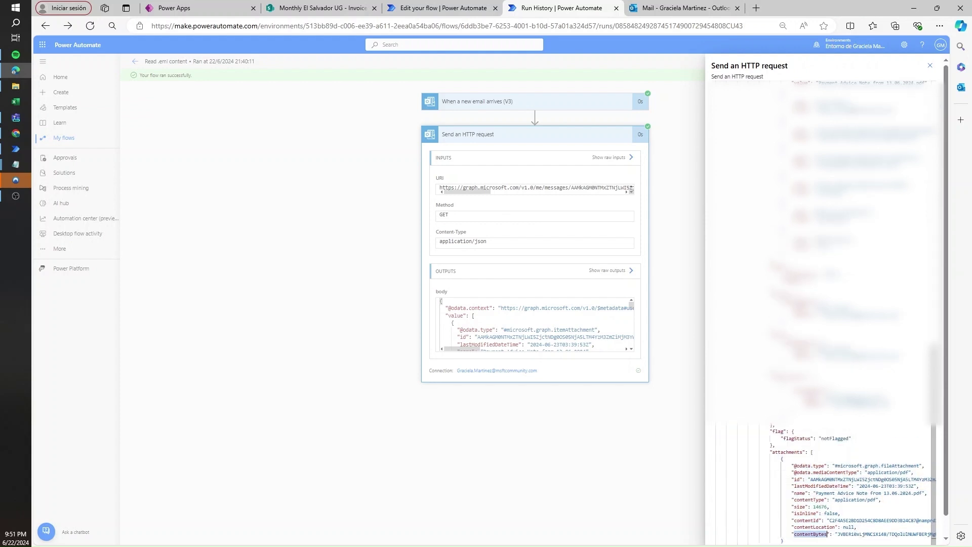
drag(770, 451, 810, 452)
scroll(811, 451, up, 15)
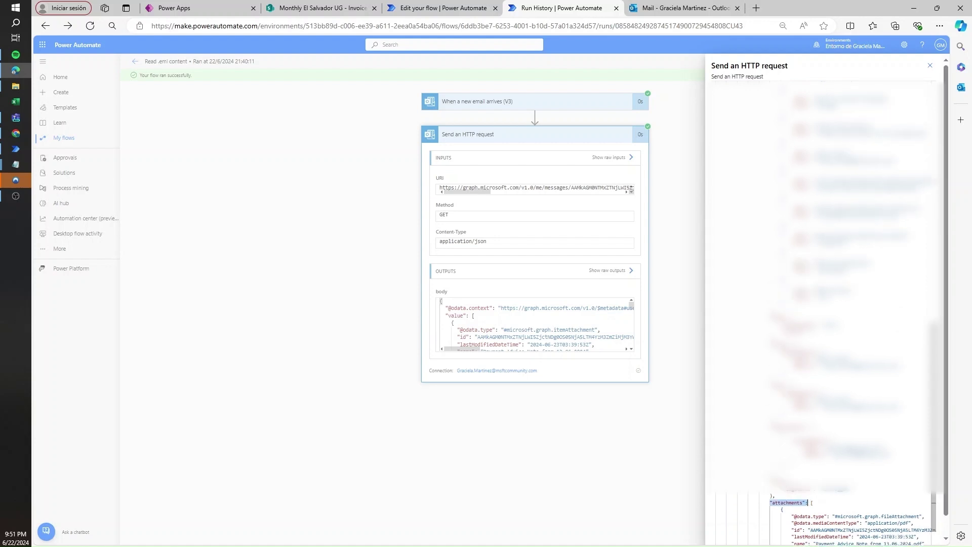
drag(759, 163, 784, 163)
drag(735, 87, 760, 88)
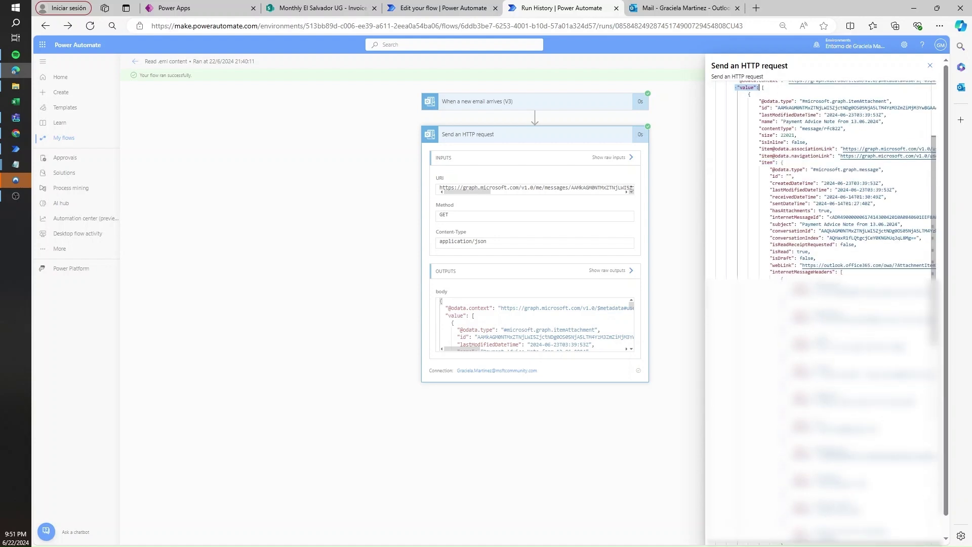
click(763, 87)
drag(759, 163, 773, 163)
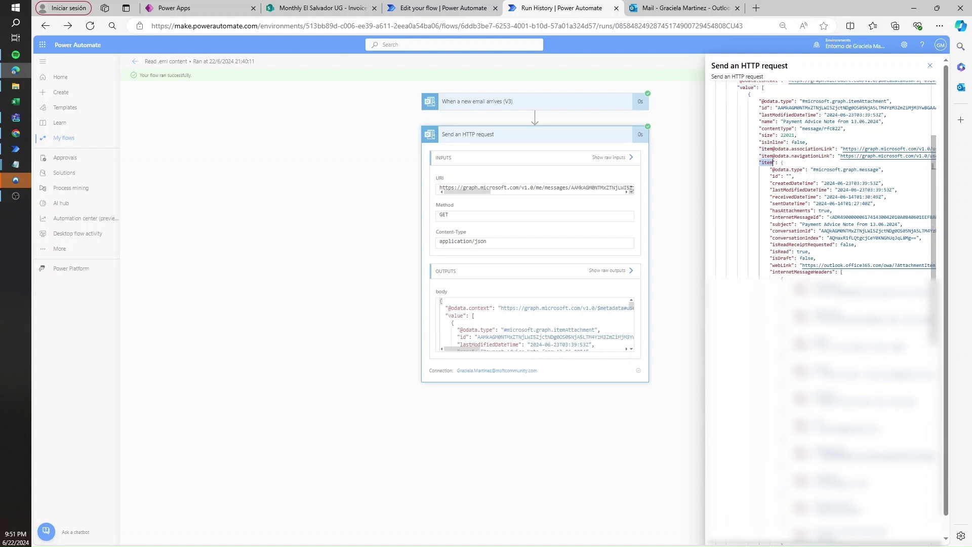
scroll(777, 162, down, 15)
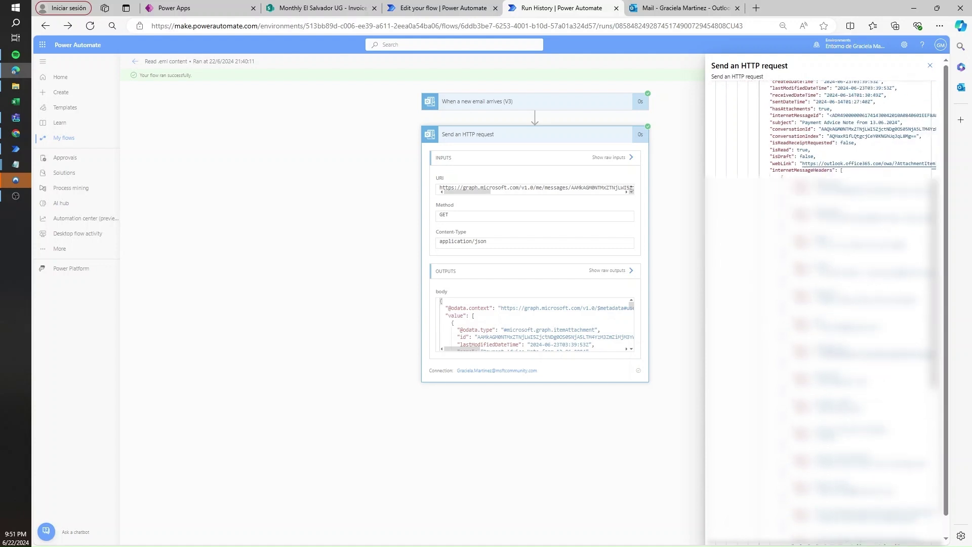
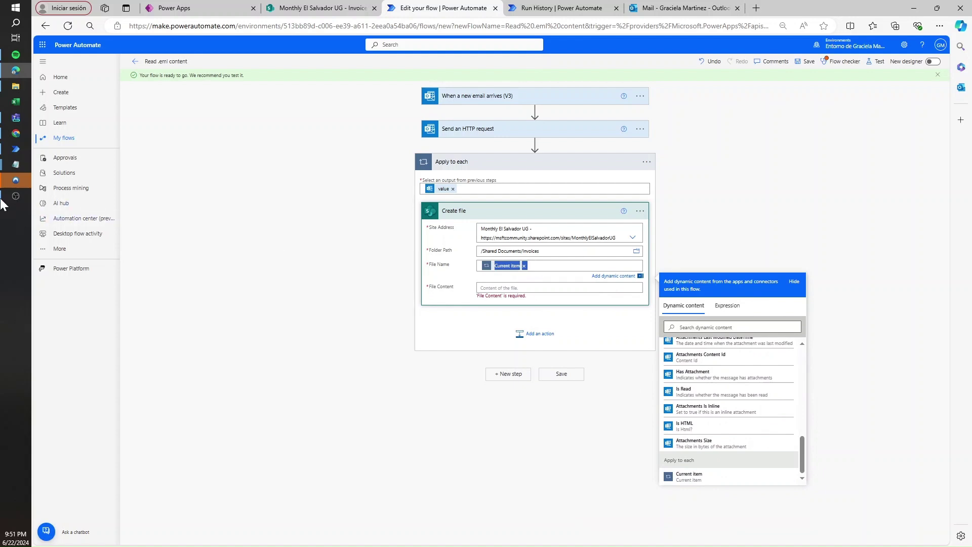
Switch to Notepad, paste the Current item expression below the existing one and append ?['value'] inside its braces.
click(16, 165)
click(95, 200)
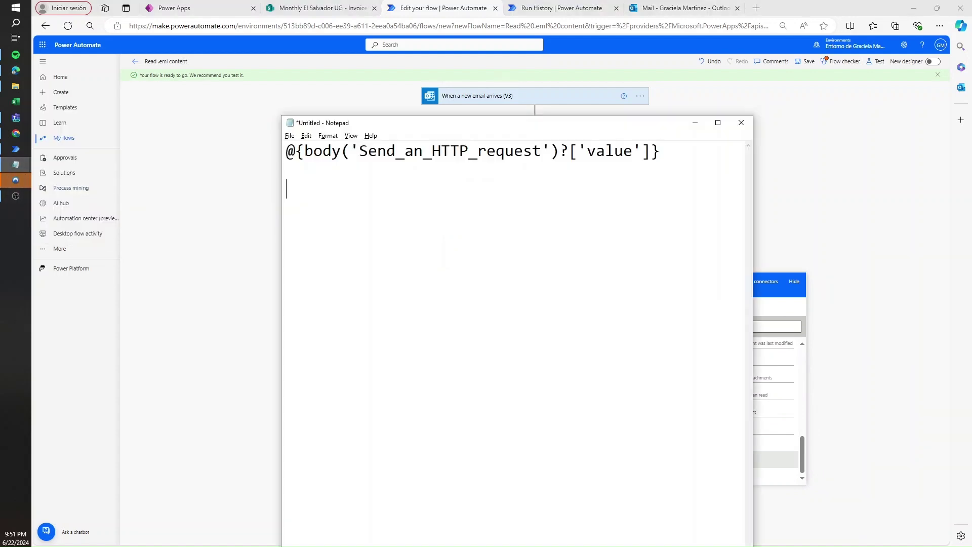
text(@{items('Apply_to_each')})
drag(560, 150, 650, 151)
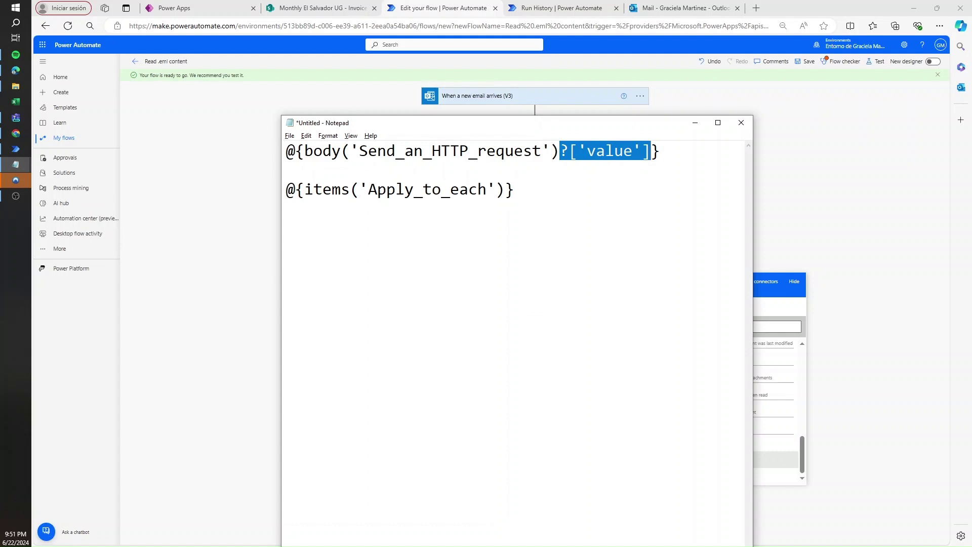
key(ctrl+c)
click(505, 190)
key(ctrl+v)
Check the raw outputs of the HTTP request and change the key in the items('Apply_to_each') expression to 'item'.
click(550, 13)
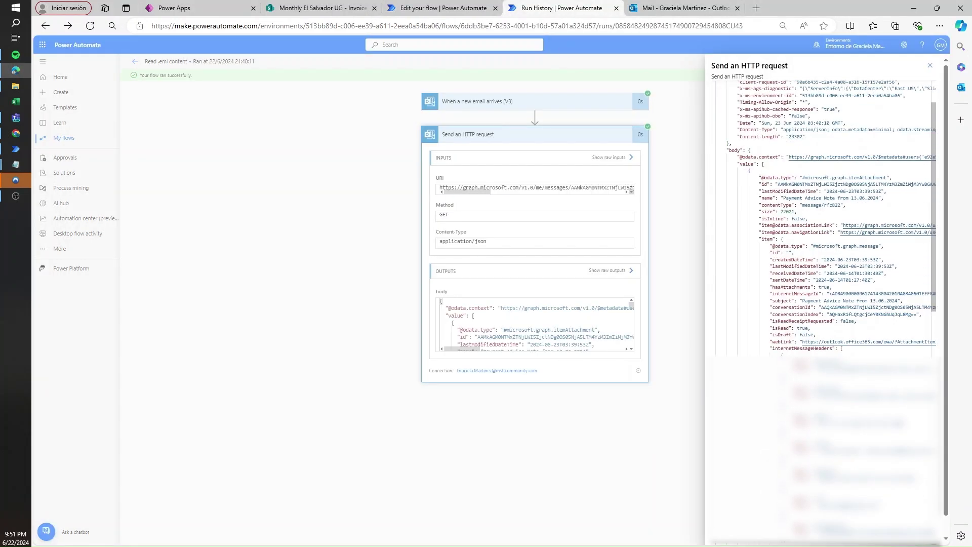
key(alt+Tab)
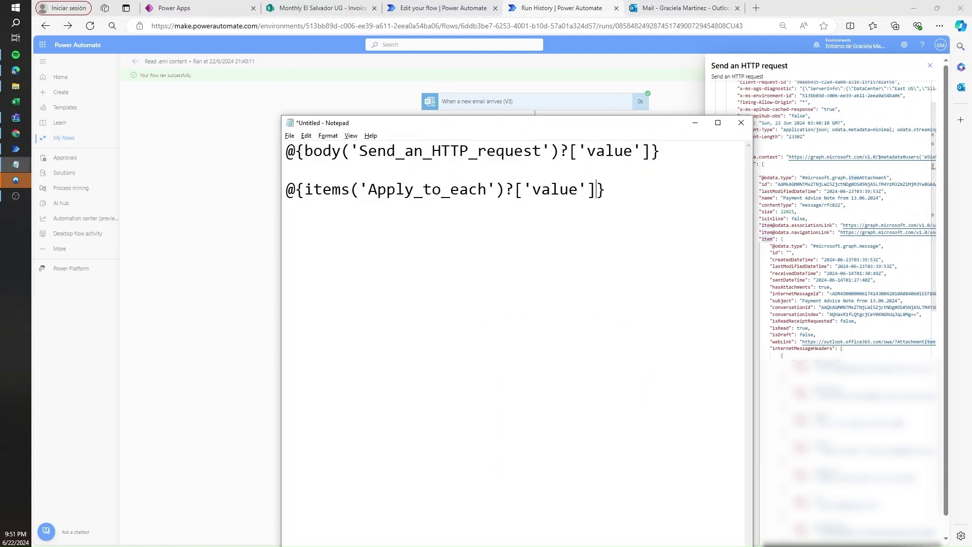
key(shift+Left)
key(shift+Left)
key(shift+Left)
key(shift+Left)
key(shift+Left)
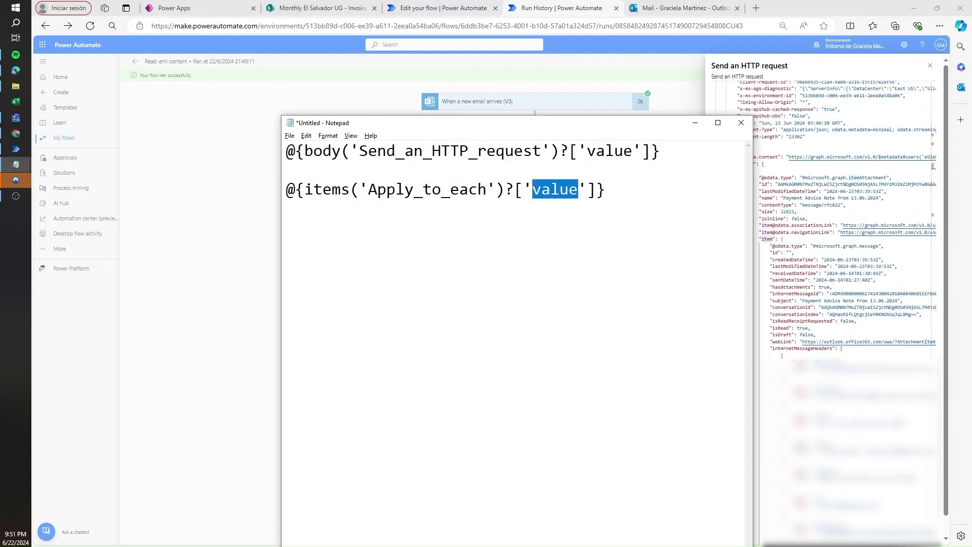
text(item)
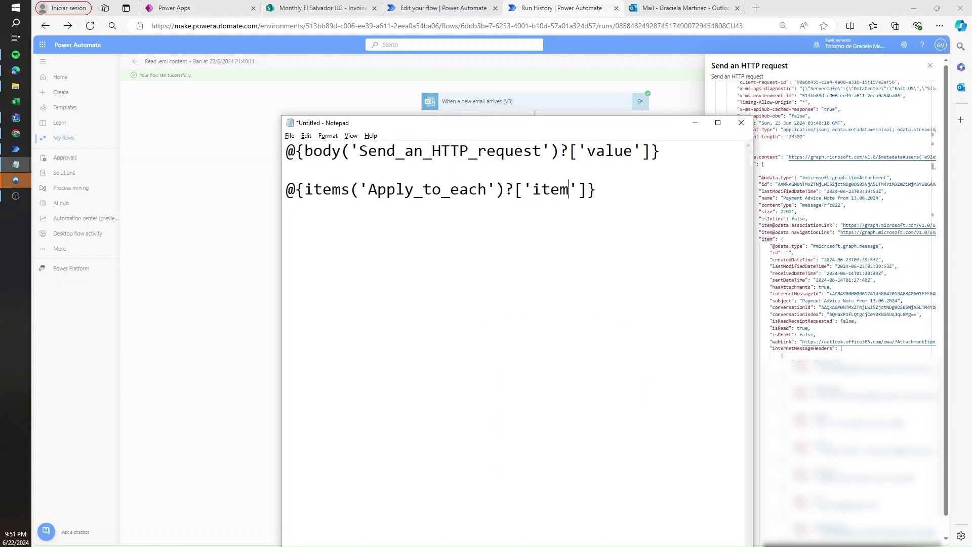
Find the attachments array in the raw outputs and duplicate the ?['item'] segment at the end of the Notepad expression.
key(alt+Tab)
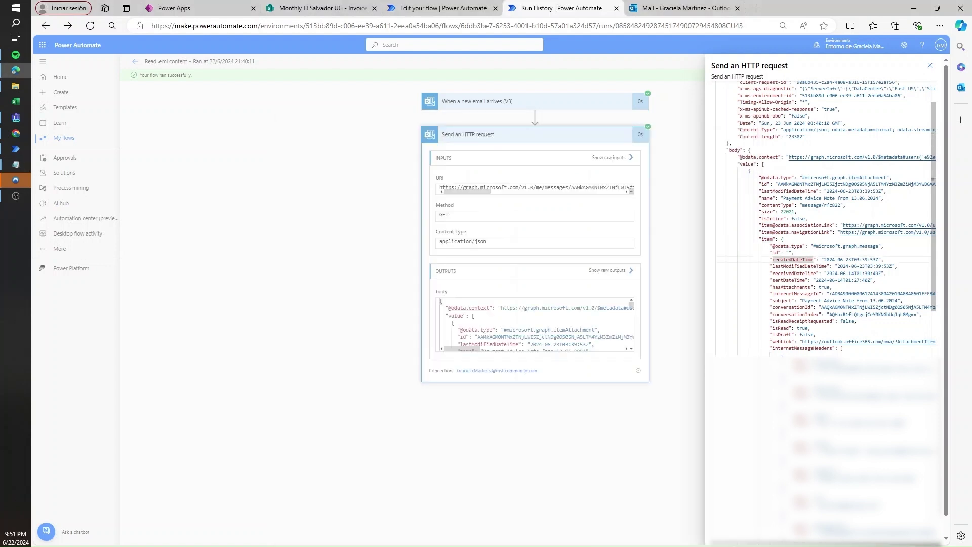
scroll(810, 253, down, 10)
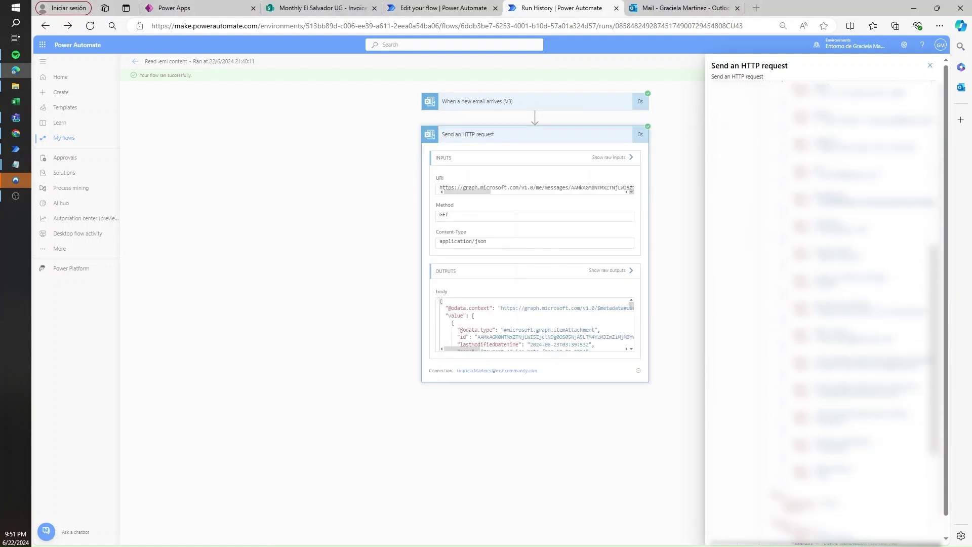
key(alt+Tab)
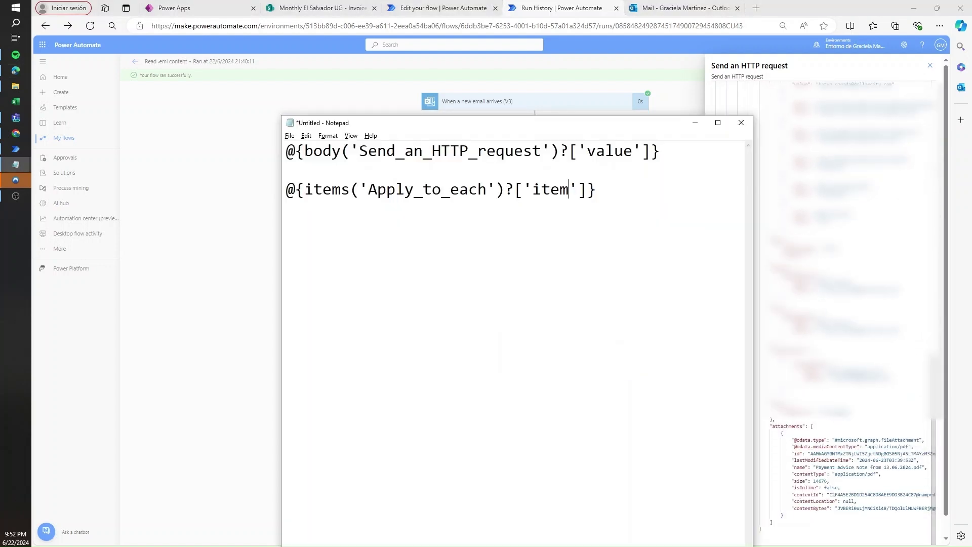
drag(505, 189, 588, 189)
key(ctrl+c)
key(Right)
key(ctrl+v)
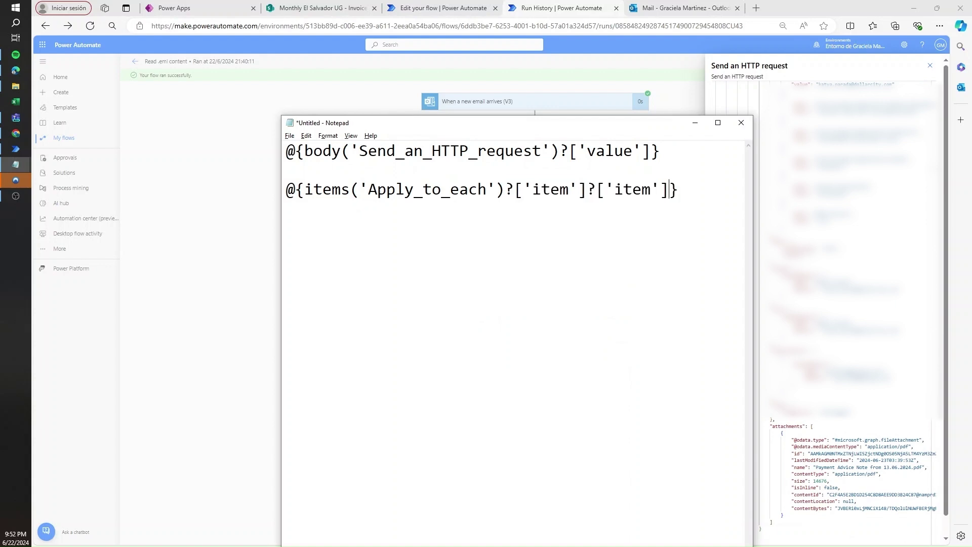
Change the second 'item' key in the Apply_to_each expression to 'attachments', matching the key in the raw outputs.
key(alt+Tab)
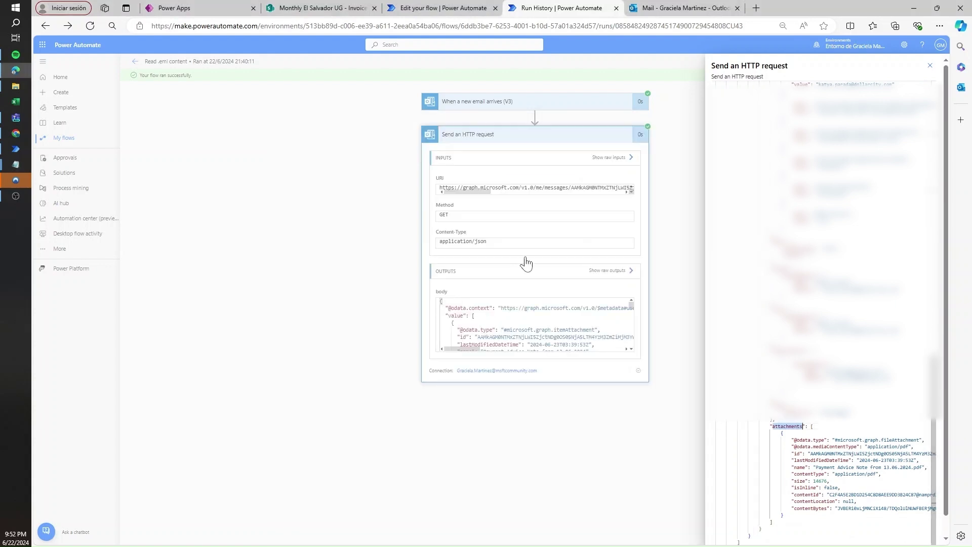
key(alt+Tab)
key(Left)
key(Left)
key(shift+Left)
key(shift+Left)
key(shift+Left)
key(shift+Left)
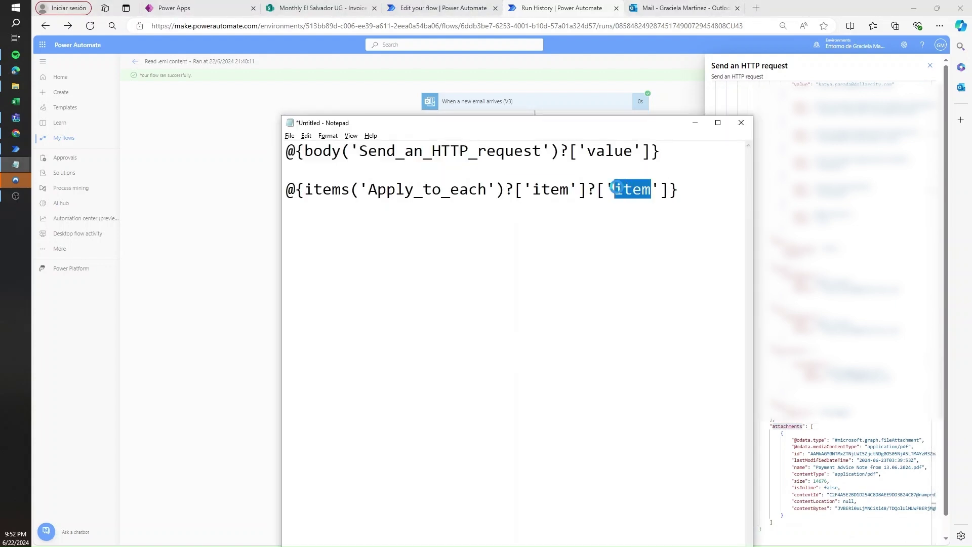
text(attachments)
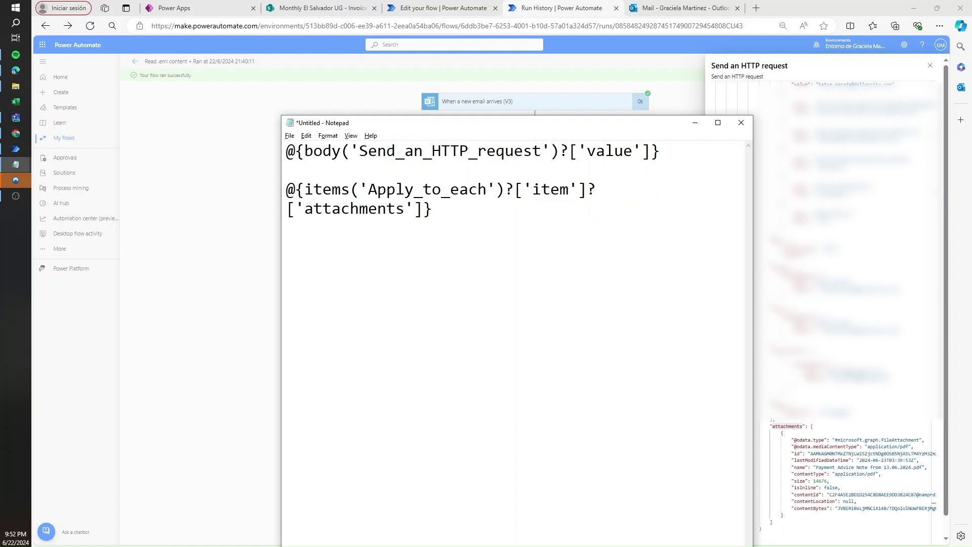
text(first()
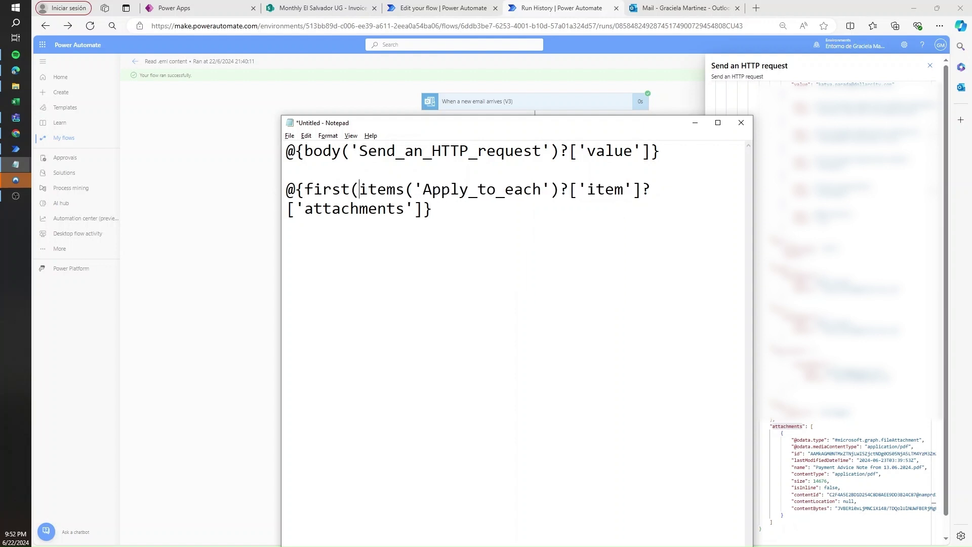
text())
Wrap the attachments expression in first( ) and look at the attachment of the Payment Advice Note email in Outlook.
click(683, 8)
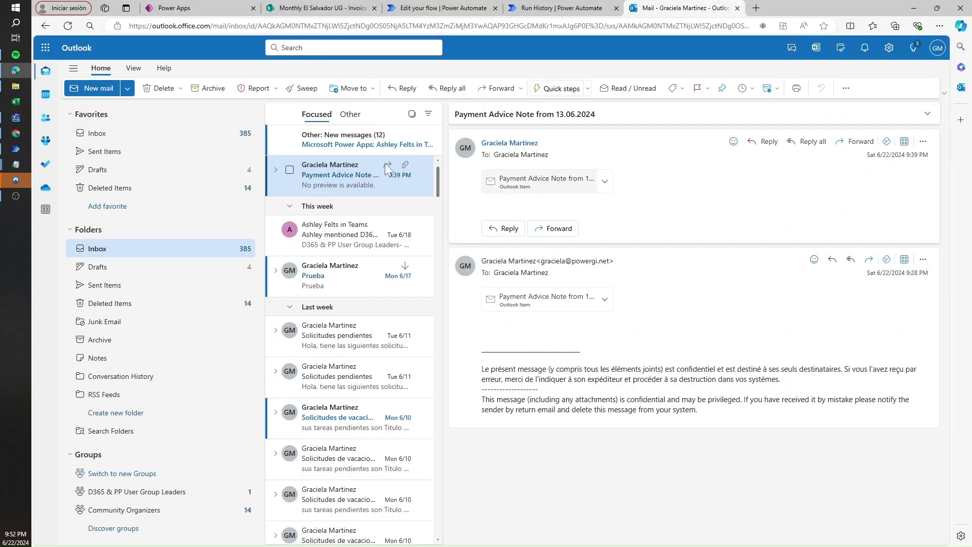
click(524, 191)
click(413, 8)
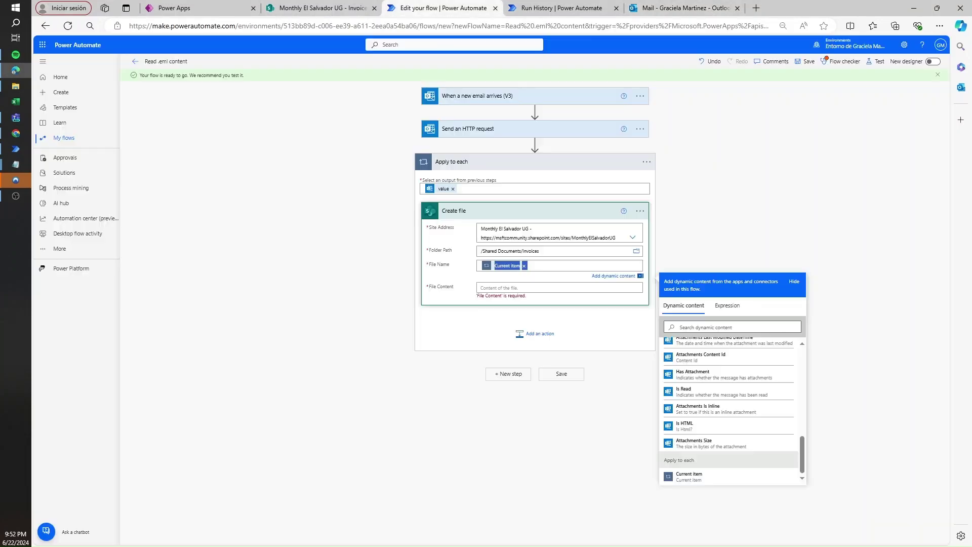
Copy the attachment's name key from the raw outputs and paste it on its own line above the first() expression in Notepad.
click(557, 8)
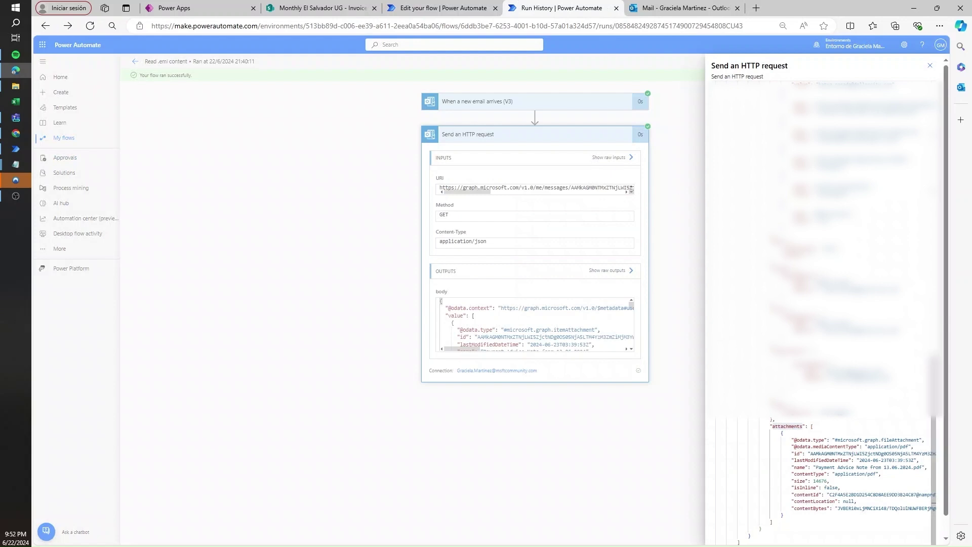
double_click(799, 467)
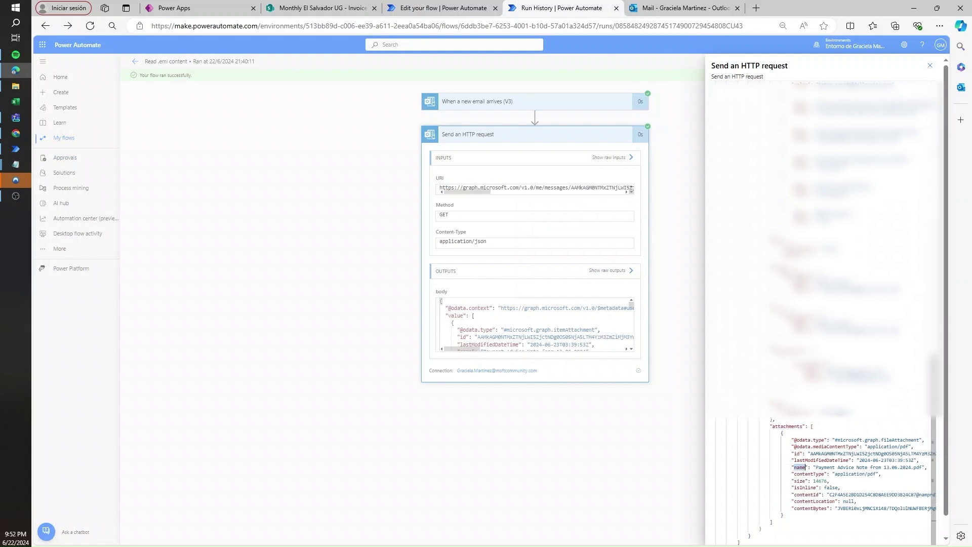
key(ctrl+shift+Tab)
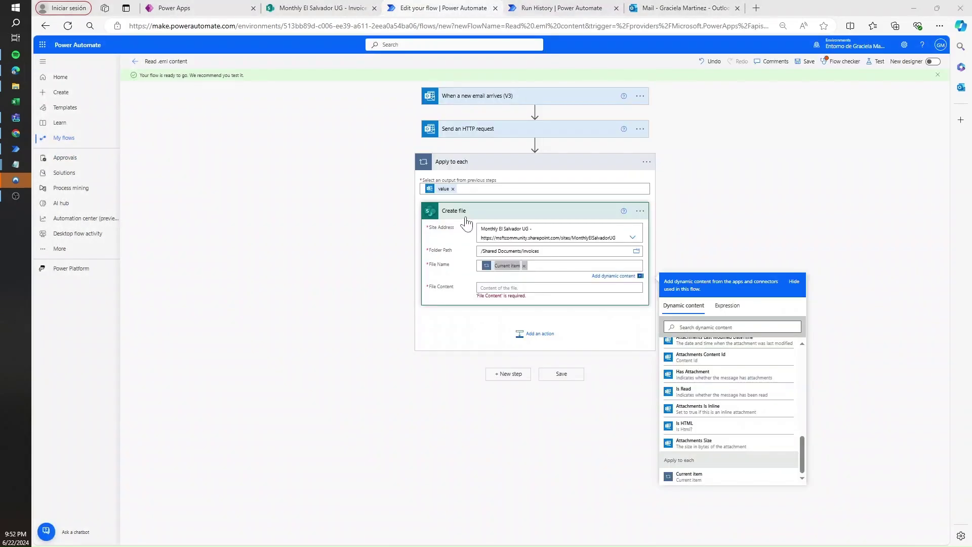
key(alt+Tab)
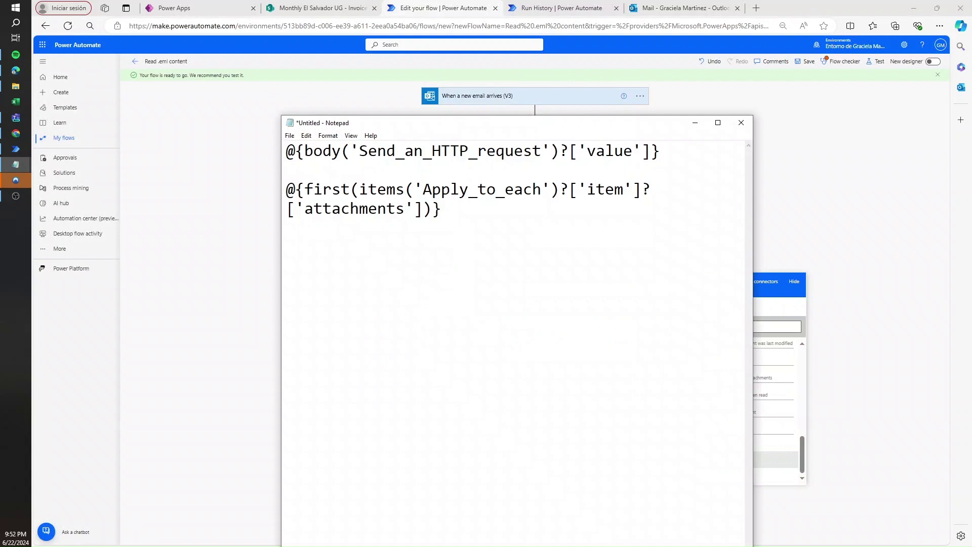
key(ctrl+v)
key(Return)
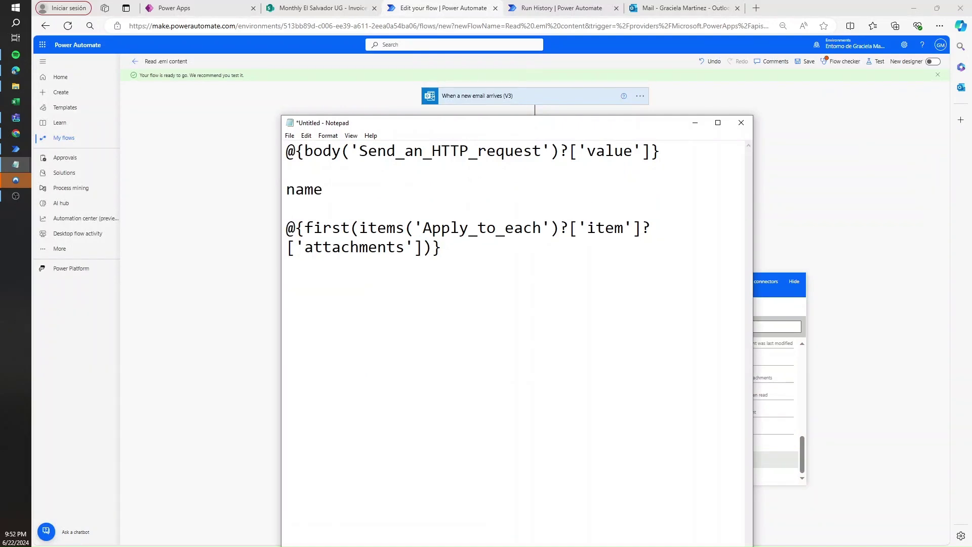
Append ?['name'] after the closing parenthesis of the first() expression, reusing the ?['value'] segment.
drag(560, 151, 651, 151)
key(ctrl+c)
click(432, 247)
key(ctrl+v)
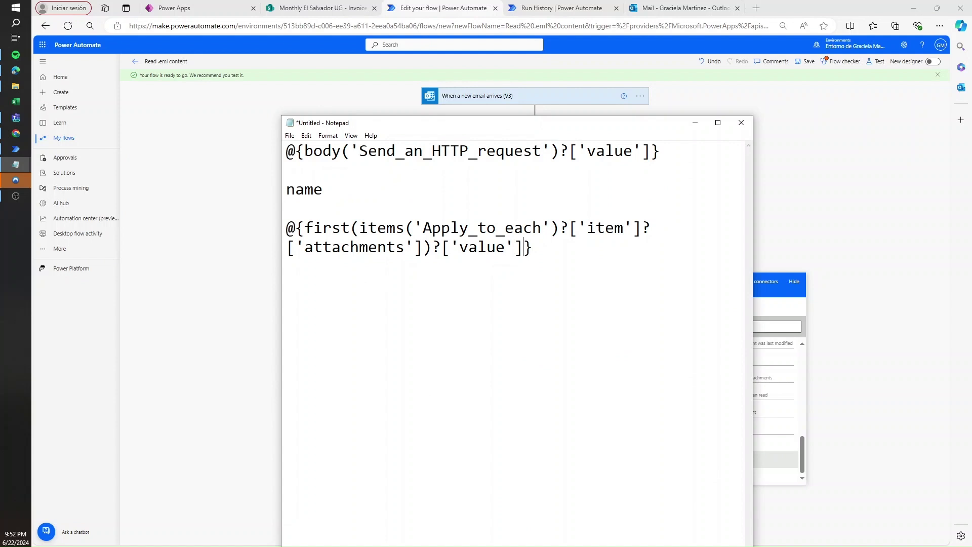
double_click(304, 190)
drag(459, 247, 287, 228)
key(ctrl+v)
Duplicate the complete first() name expression below the original in Notepad, separated by a blank line.
key(ctrl+c)
key(Right)
key(Return)
key(Return)
key(ctrl+v)
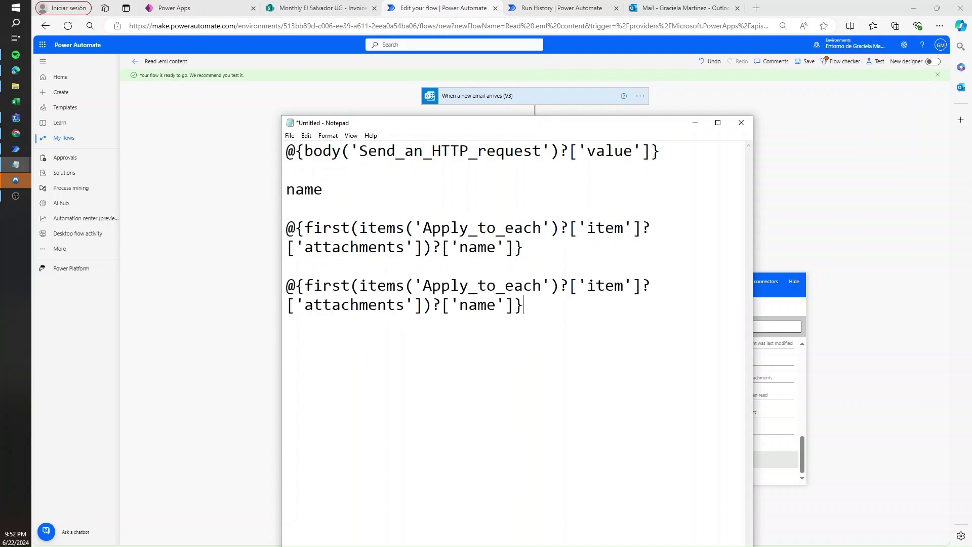
Copy the contentBytes key from the raw outputs and use it in place of 'name' in the duplicated expression.
click(562, 8)
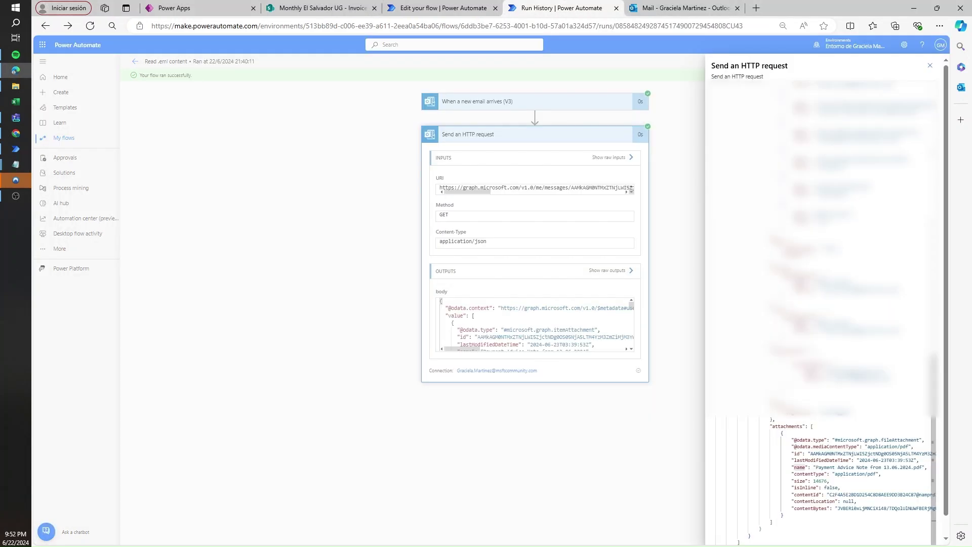
double_click(810, 508)
key(ctrl+c)
key(alt+Tab)
drag(496, 305, 459, 305)
key(ctrl+v)
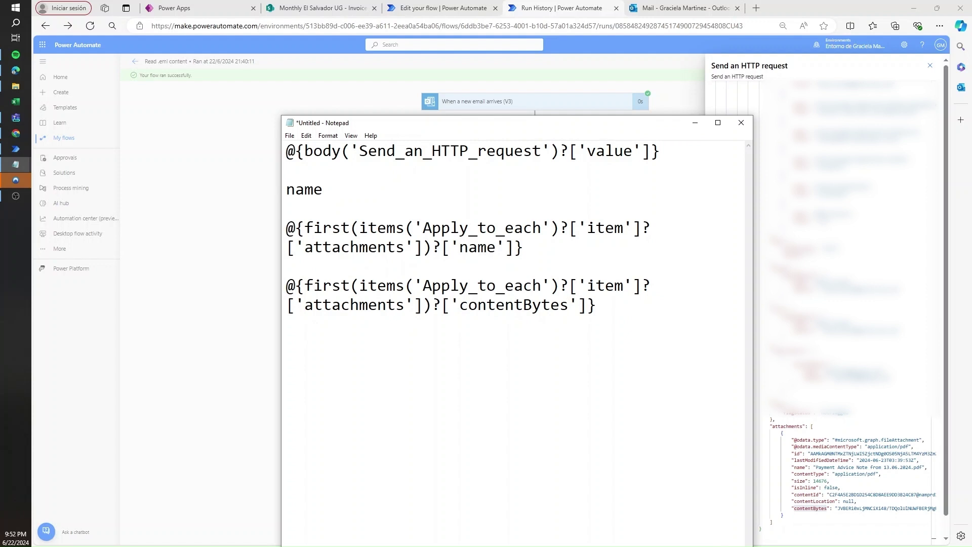
Replace the Current item token in the Create file action's File Name with the first() name expression from Notepad.
drag(523, 247, 286, 228)
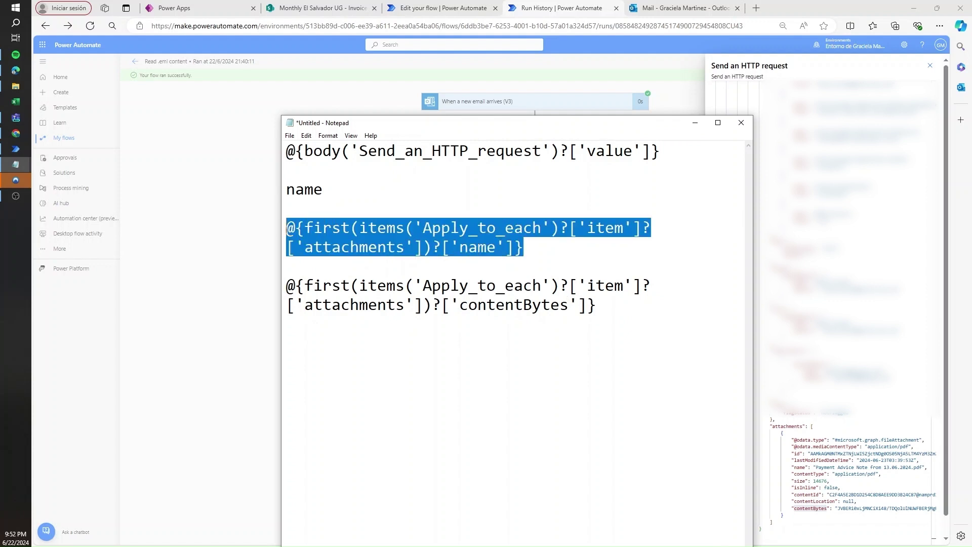
click(462, 7)
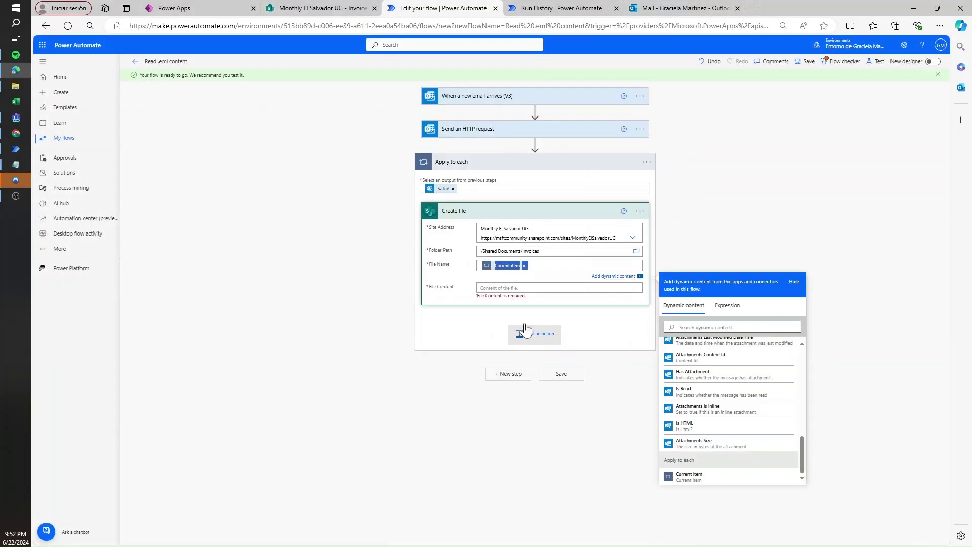
click(524, 265)
key(ctrl+v)
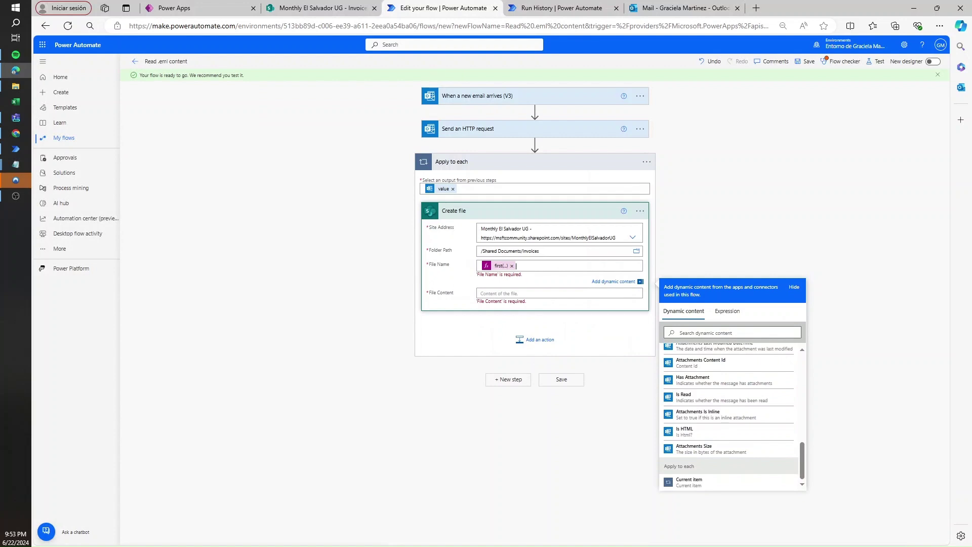
Compare the contentBytes expression in Notepad with the attachment's contentBytes key in the run history's raw outputs.
key(alt+Tab)
drag(588, 304, 304, 286)
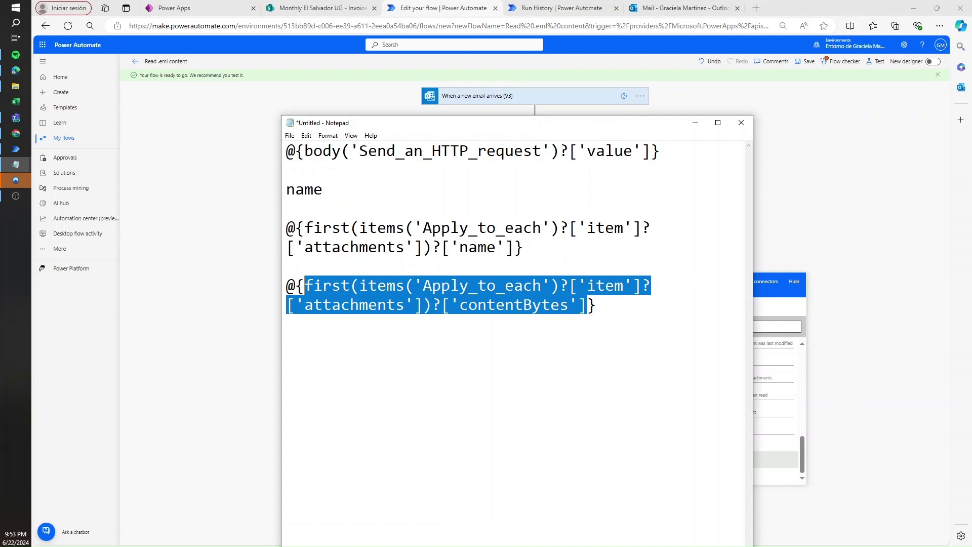
click(524, 305)
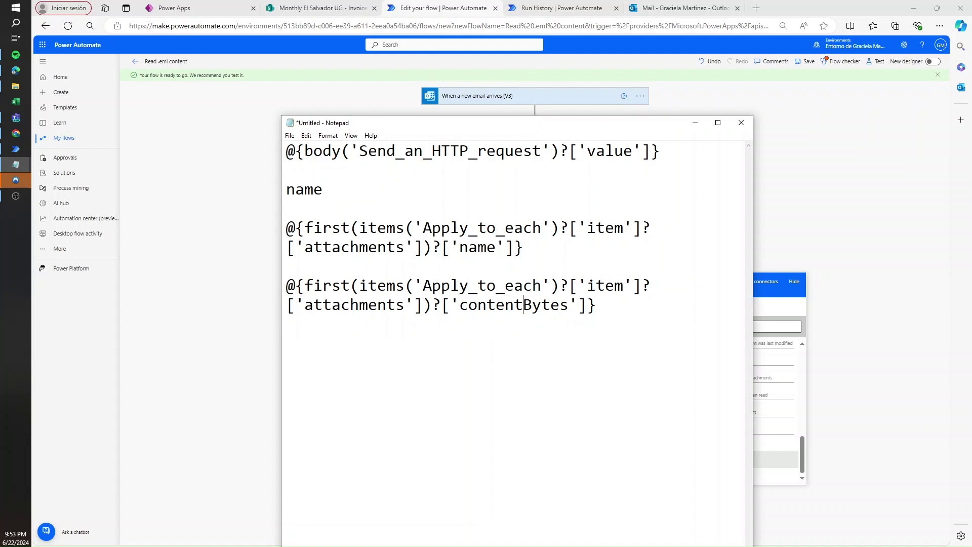
click(588, 7)
click(811, 508)
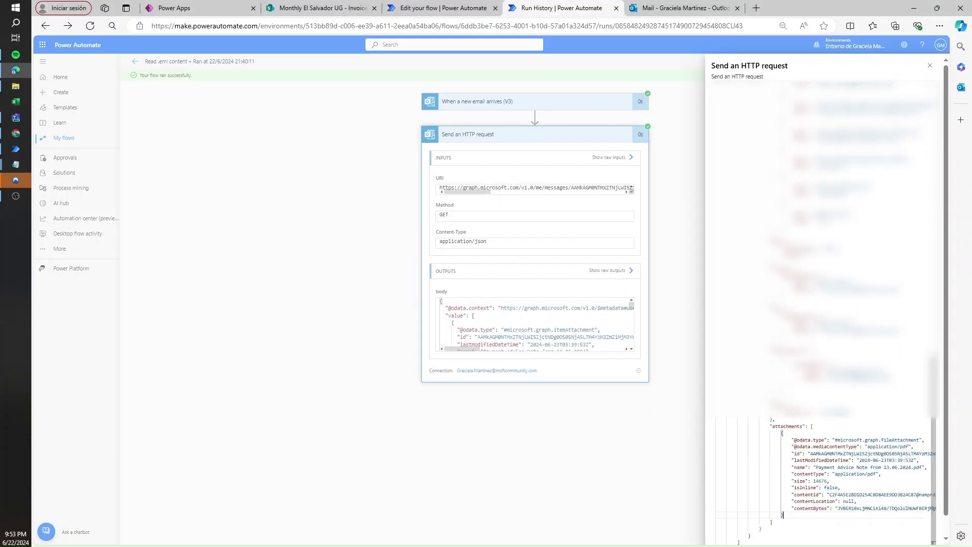
double_click(810, 508)
click(430, 6)
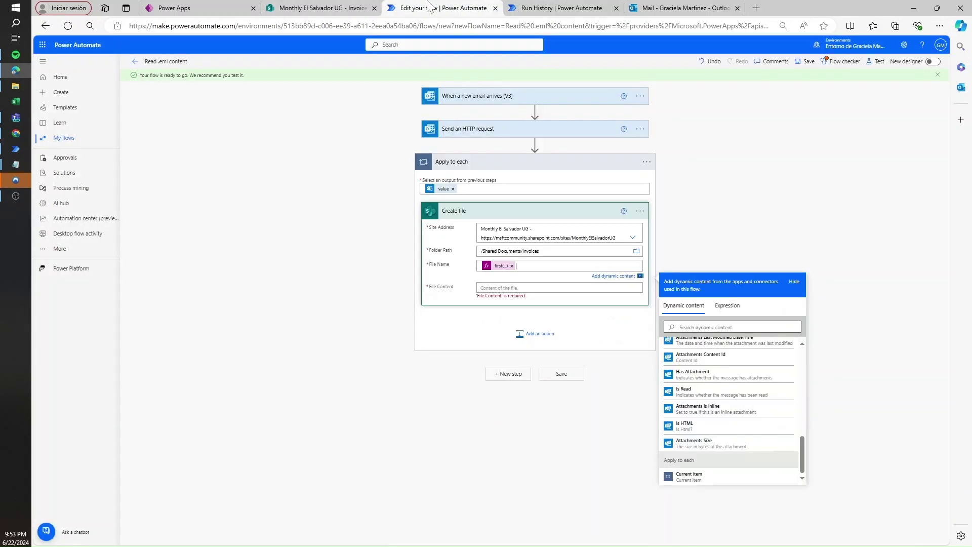
click(561, 7)
key(alt+Tab)
click(24, 164)
click(119, 197)
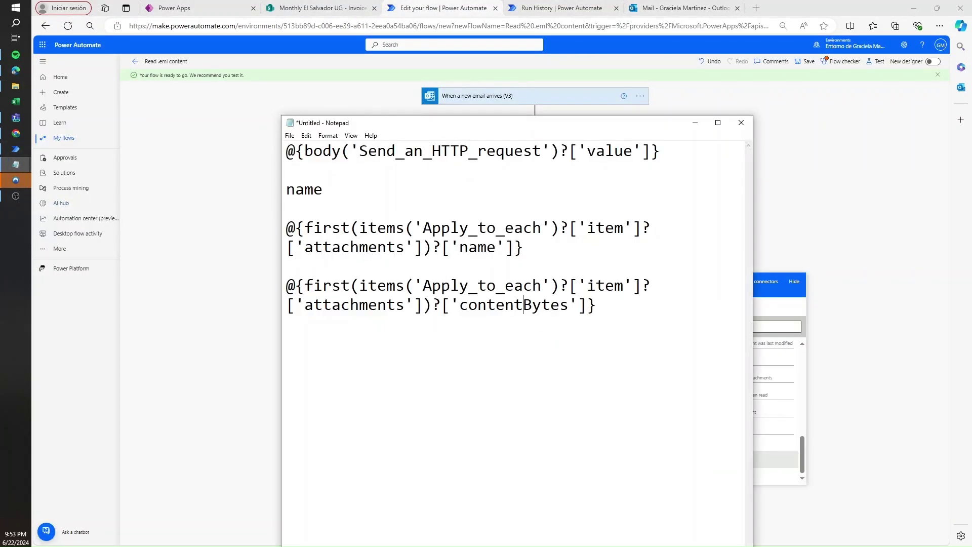
Remove the leading @{ from the contentBytes expression in Notepad and return to the flow editor.
drag(587, 304, 286, 286)
click(295, 286)
key(BackSpace)
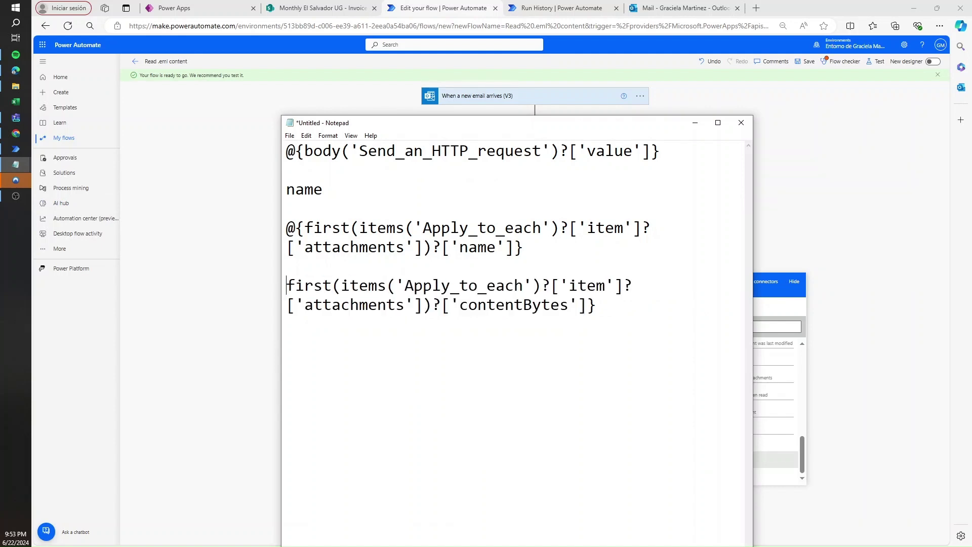
key(BackSpace)
click(886, 171)
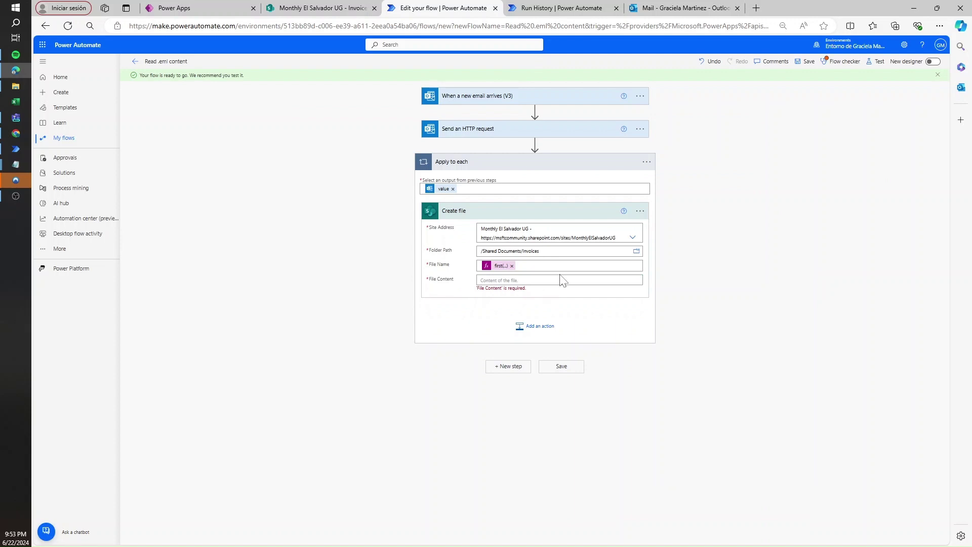
Set the Create file action's File Content to base64ToBinary() wrapped around the copied contentBytes expression, and save the flow.
click(562, 280)
click(559, 280)
click(727, 332)
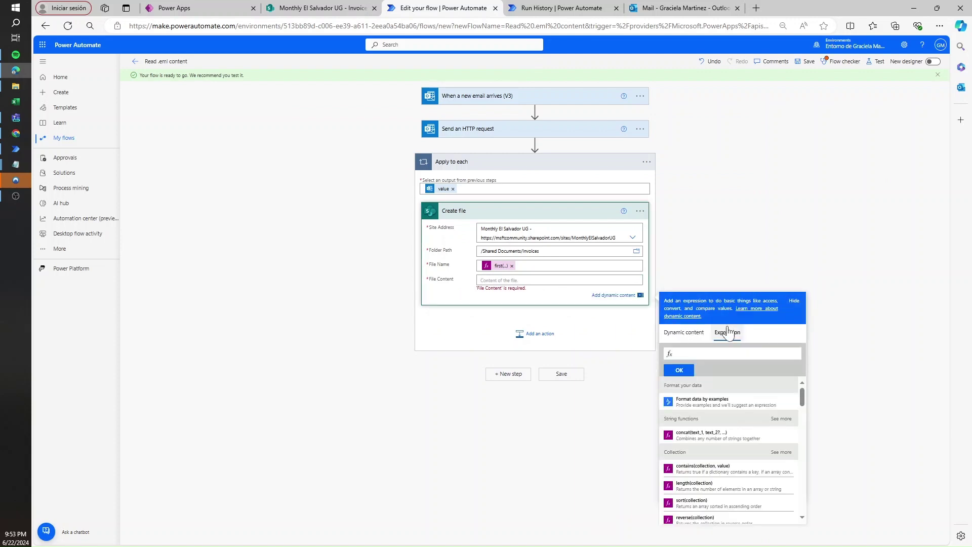
text(bin)
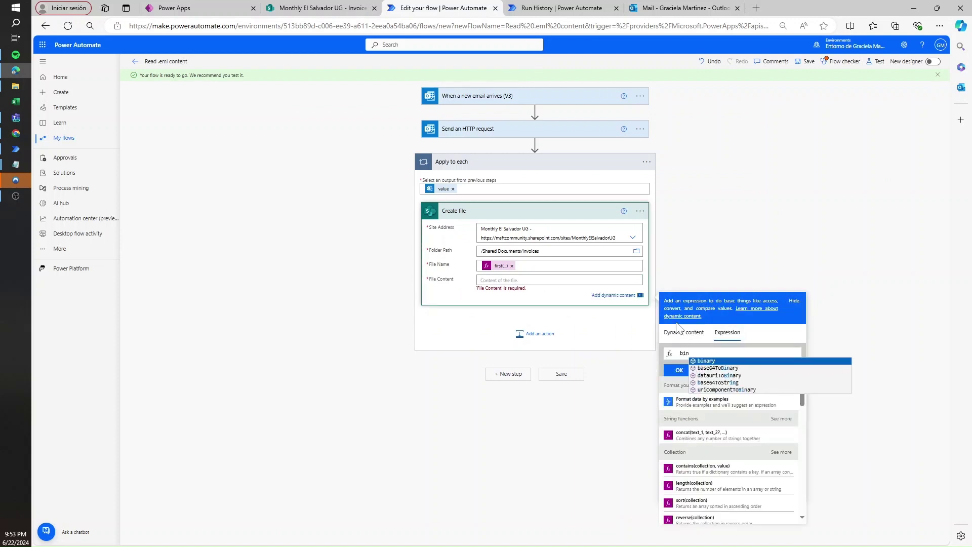
click(744, 367)
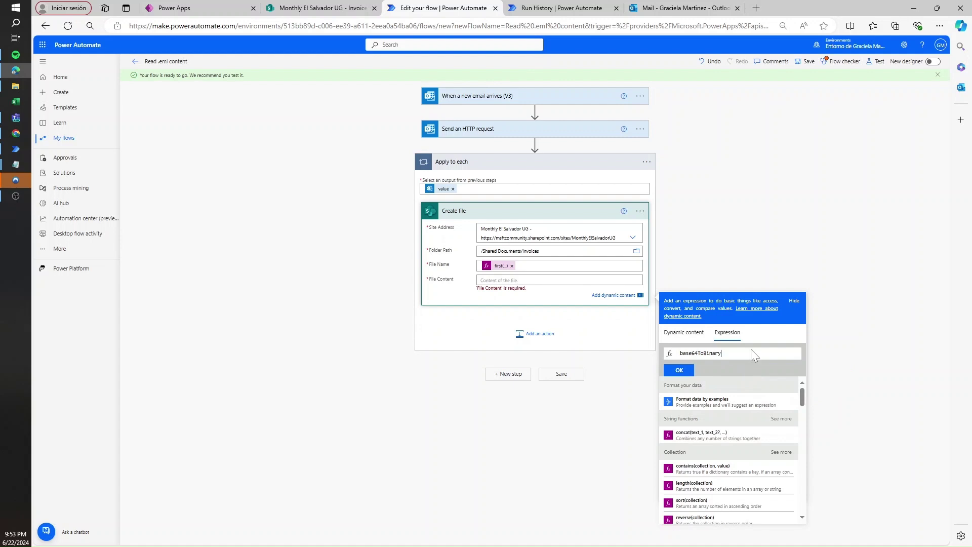
text(())
key(ctrl+v)
click(684, 372)
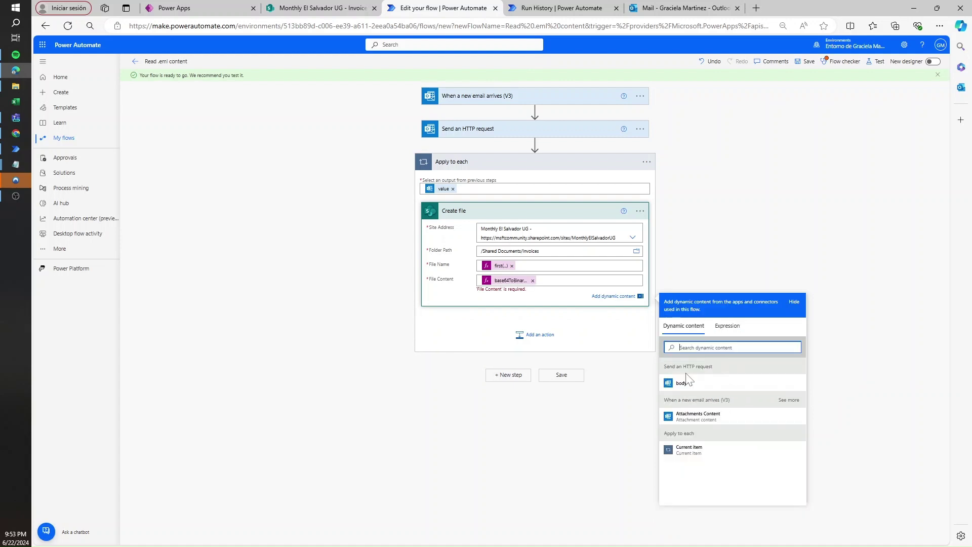
click(561, 370)
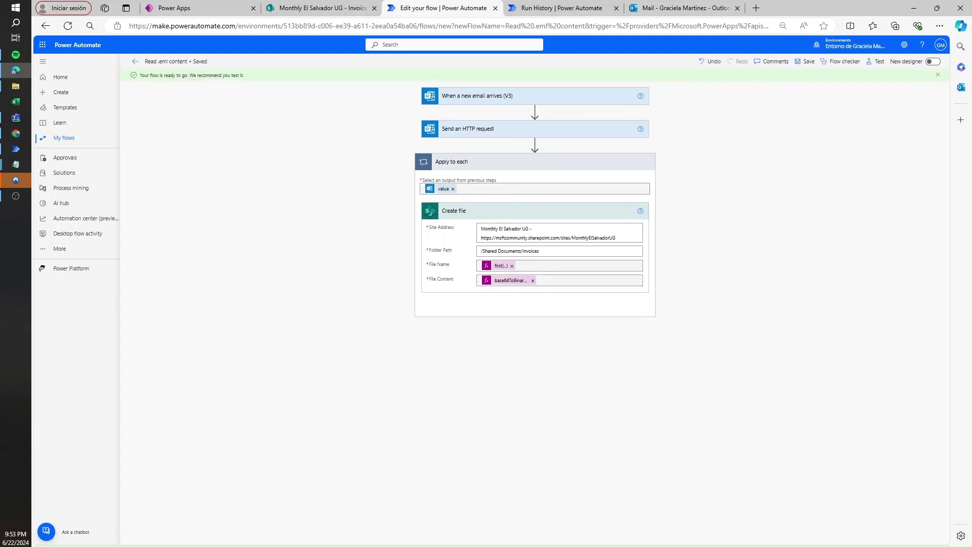
Resubmit the earlier flow run from the run history and expand Apply to each in the new run.
click(562, 8)
click(704, 138)
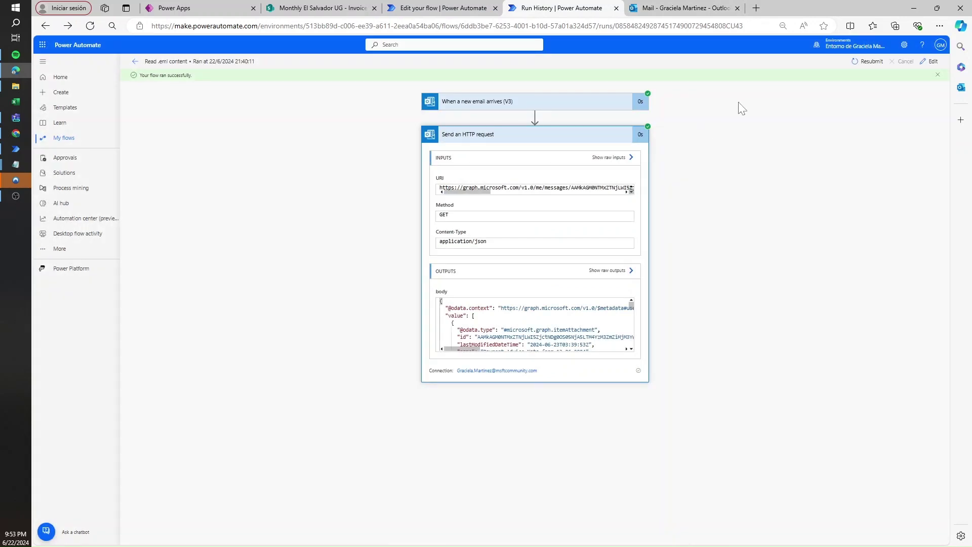
click(869, 61)
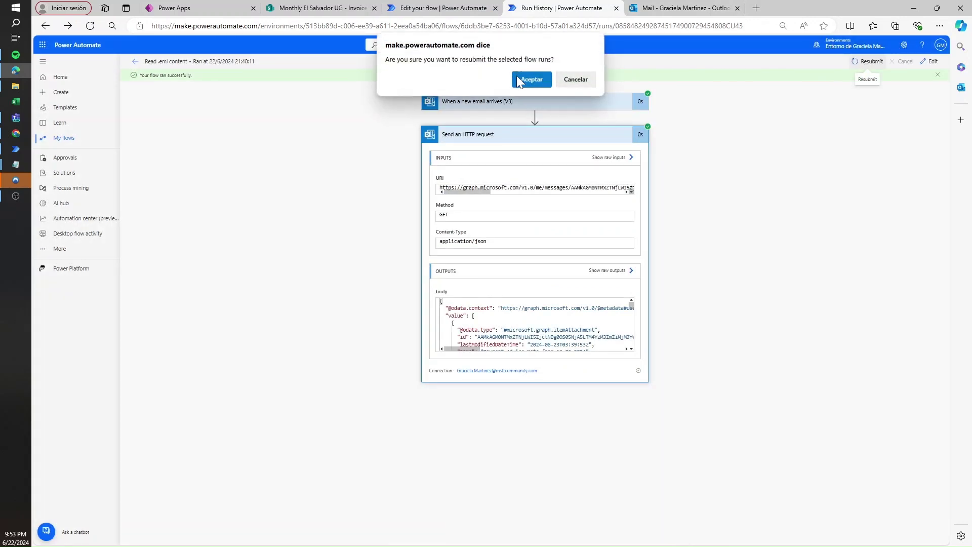
click(517, 79)
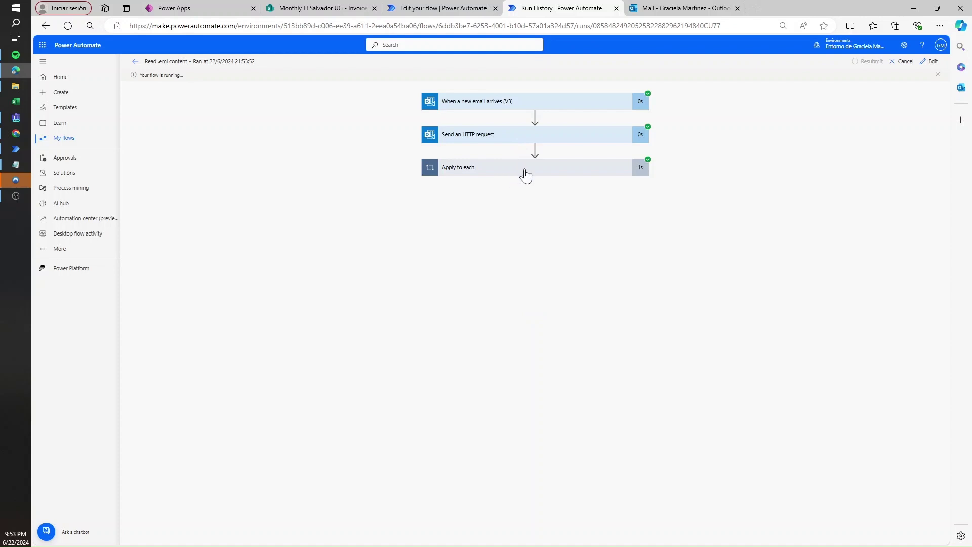
click(523, 171)
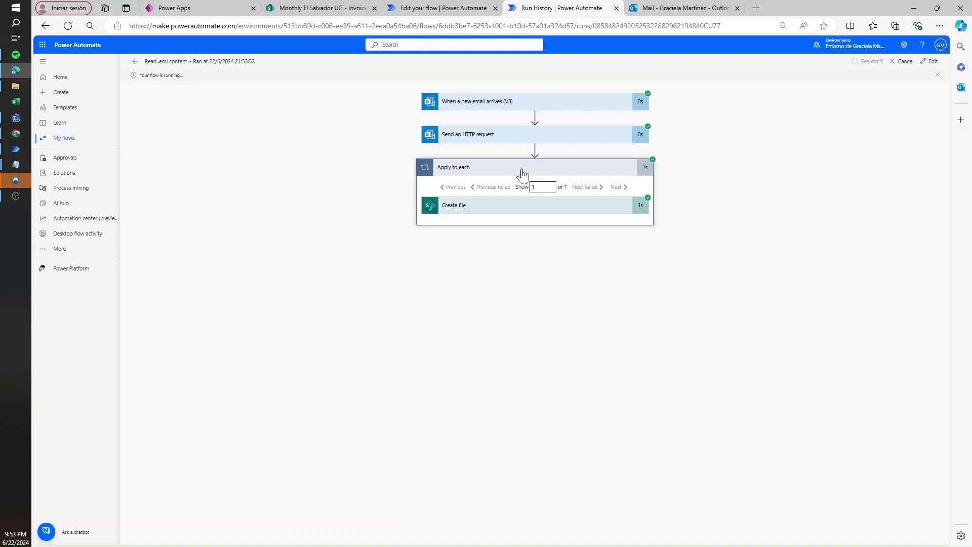
Reload the Invoices folder in SharePoint and open the saved payment advice PDF.
click(321, 8)
click(304, 26)
key(Return)
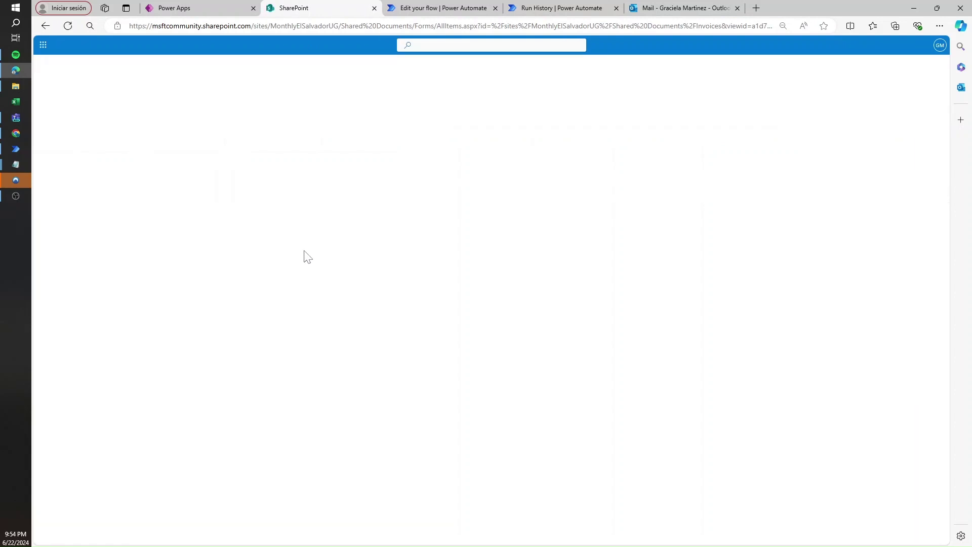
click(334, 200)
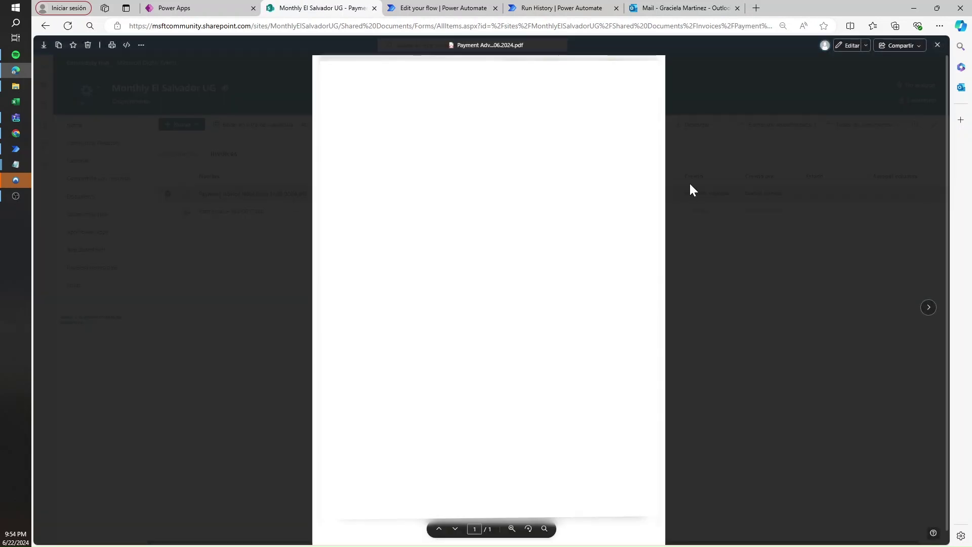
Return to the flow editor, review the Send an HTTP request action's URI, and collapse it and Apply to each.
key(ctrl+Tab)
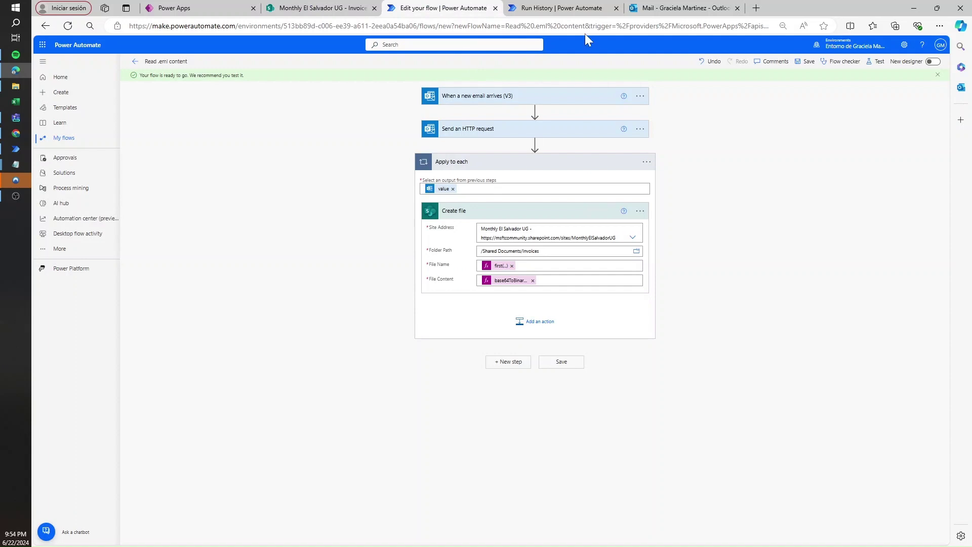
click(549, 132)
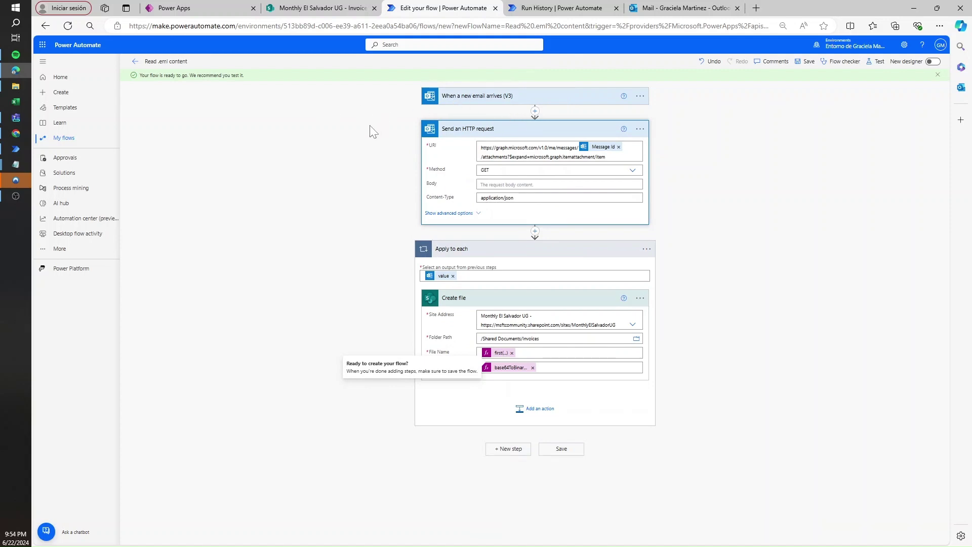
drag(606, 157, 524, 140)
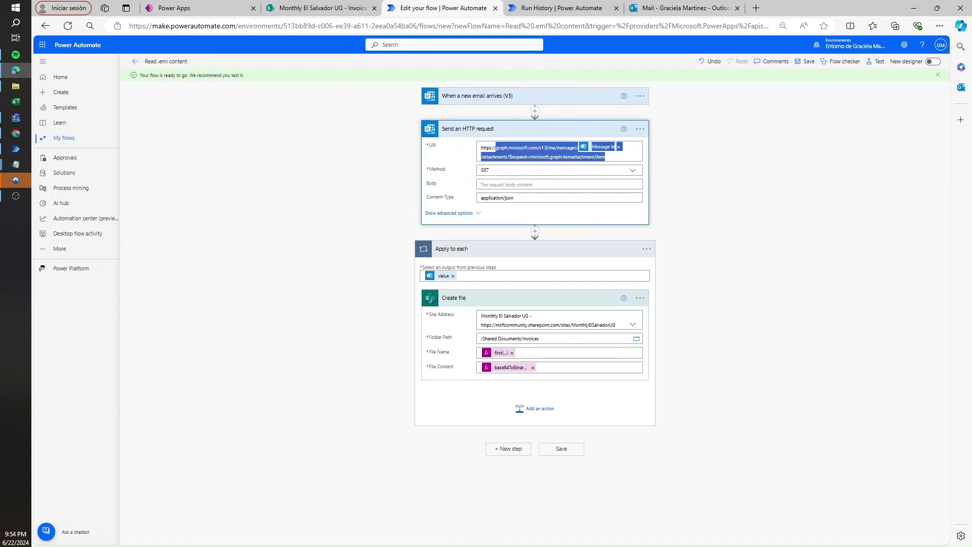
click(522, 131)
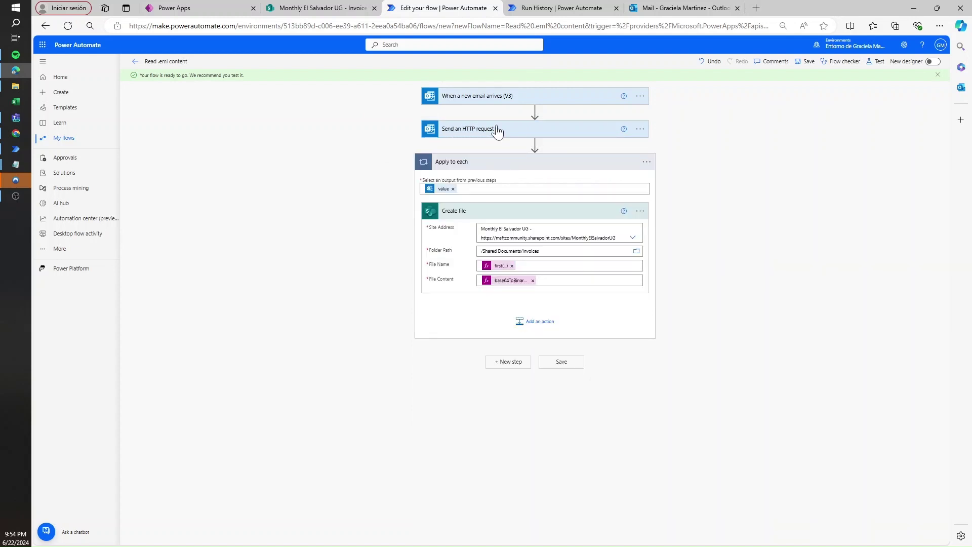
click(504, 162)
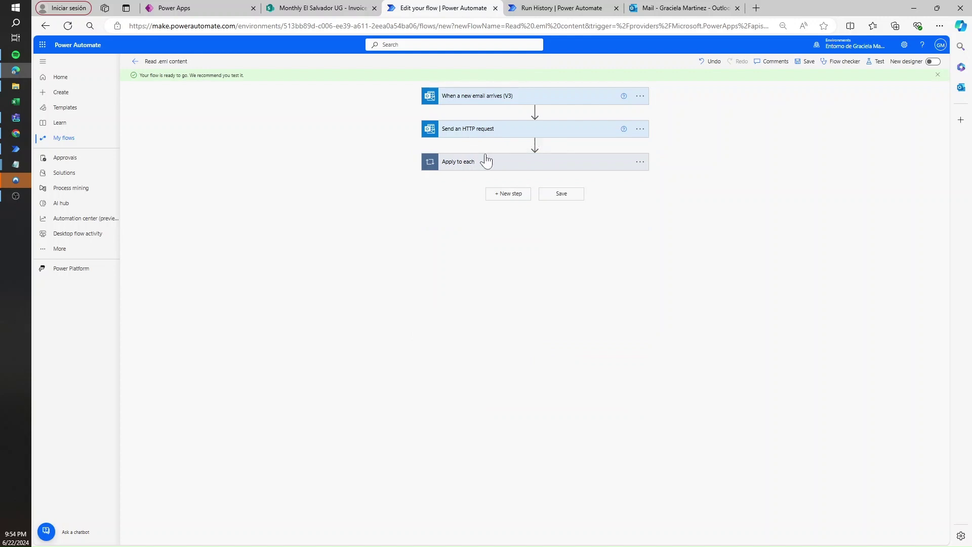